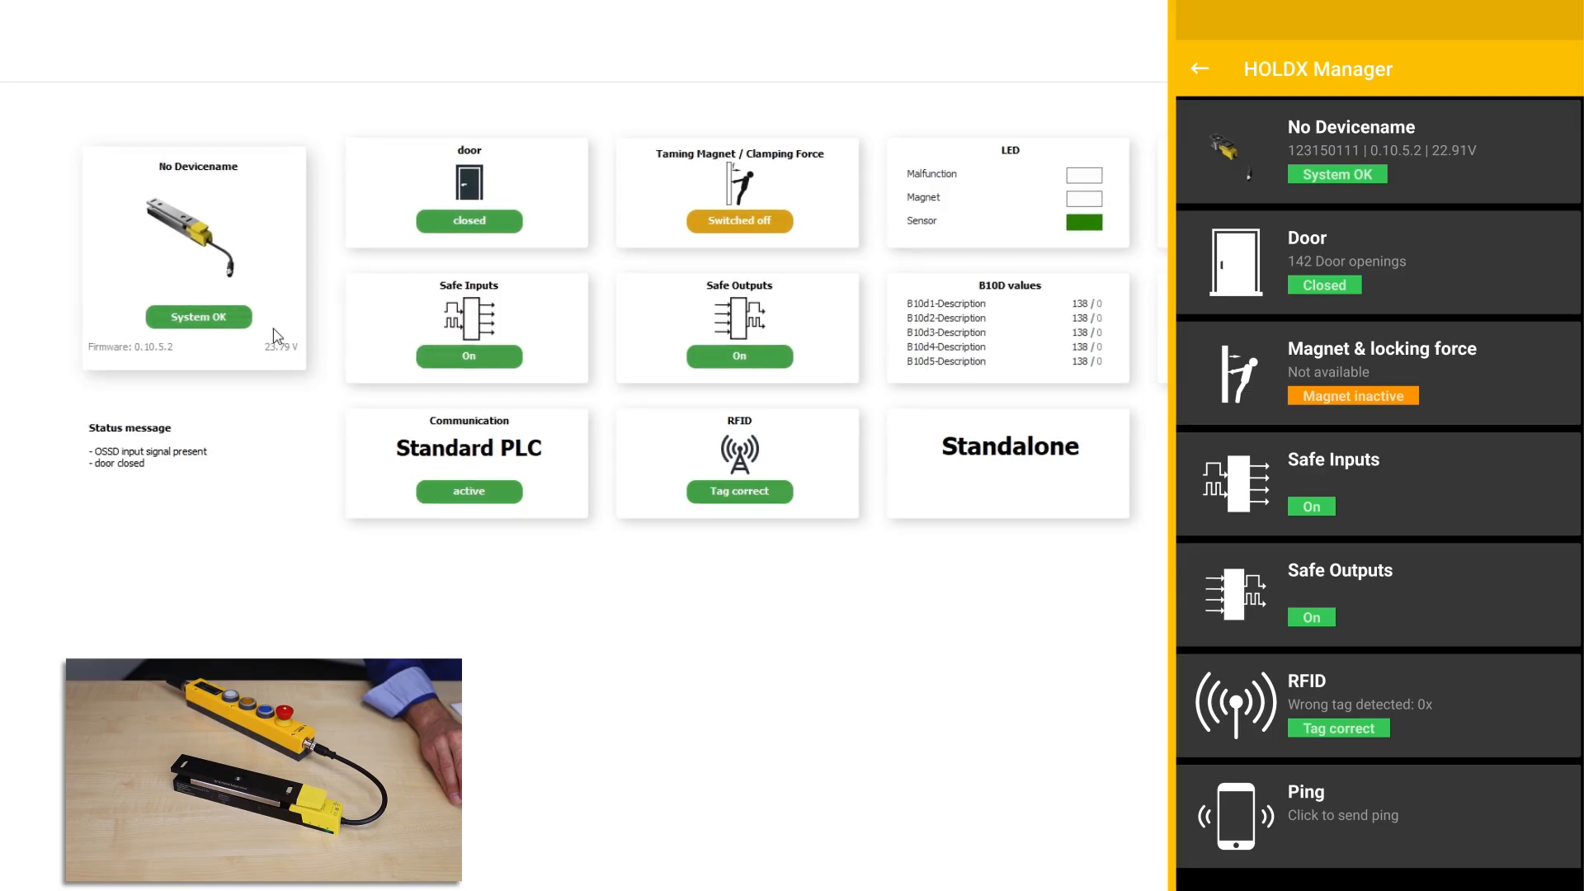
Step: Check the door status, then view the Taming Magnet / Clamping Force details (magnet off, 600 N)
left_click(540, 183)
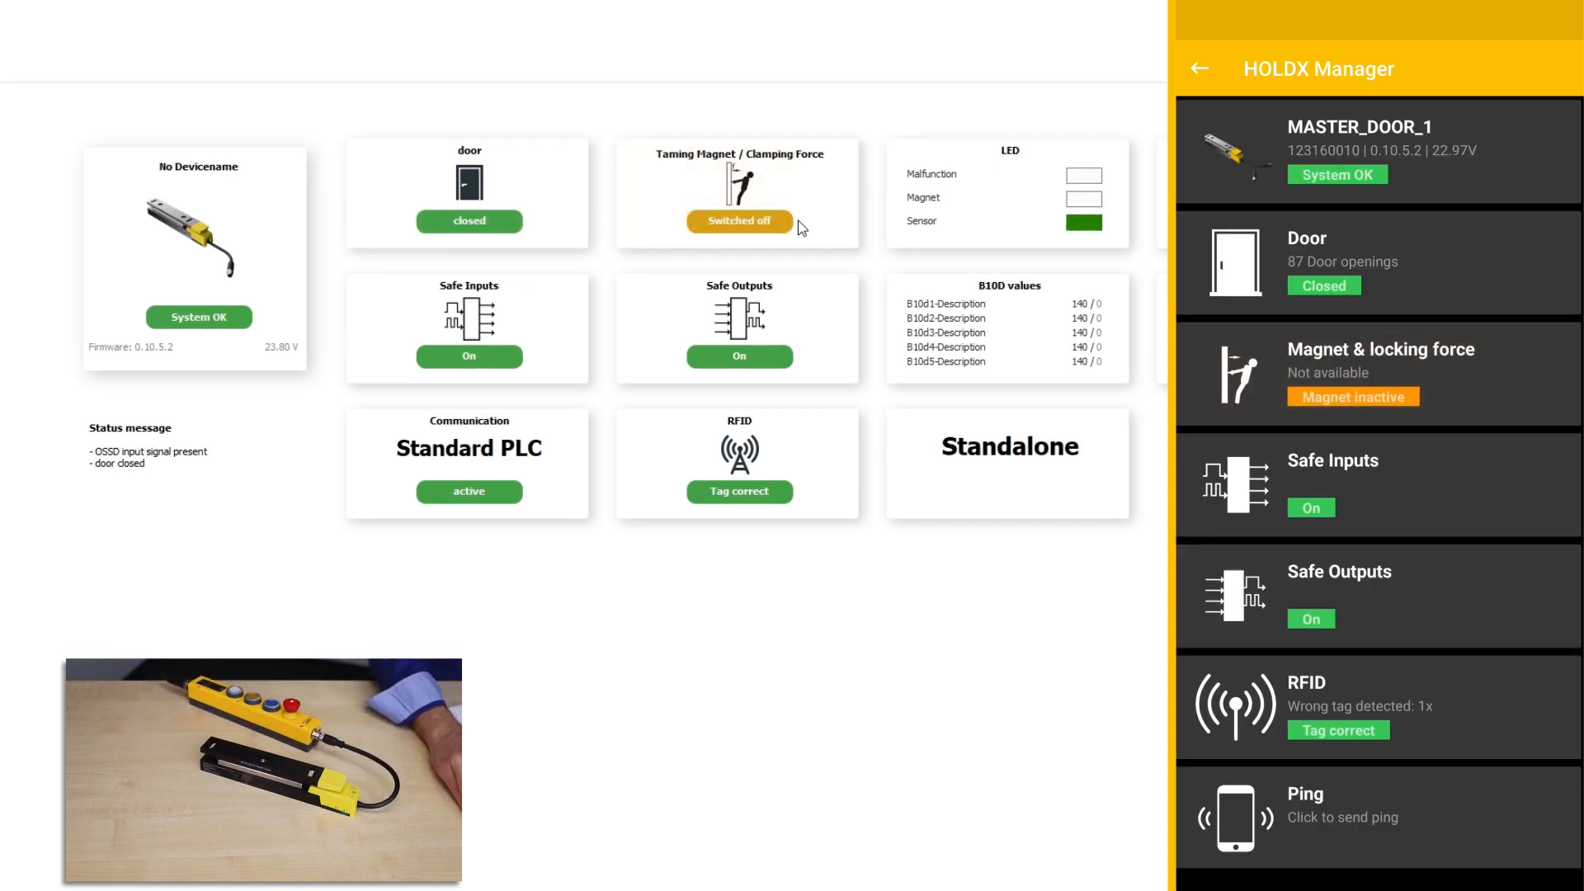
left_click(739, 221)
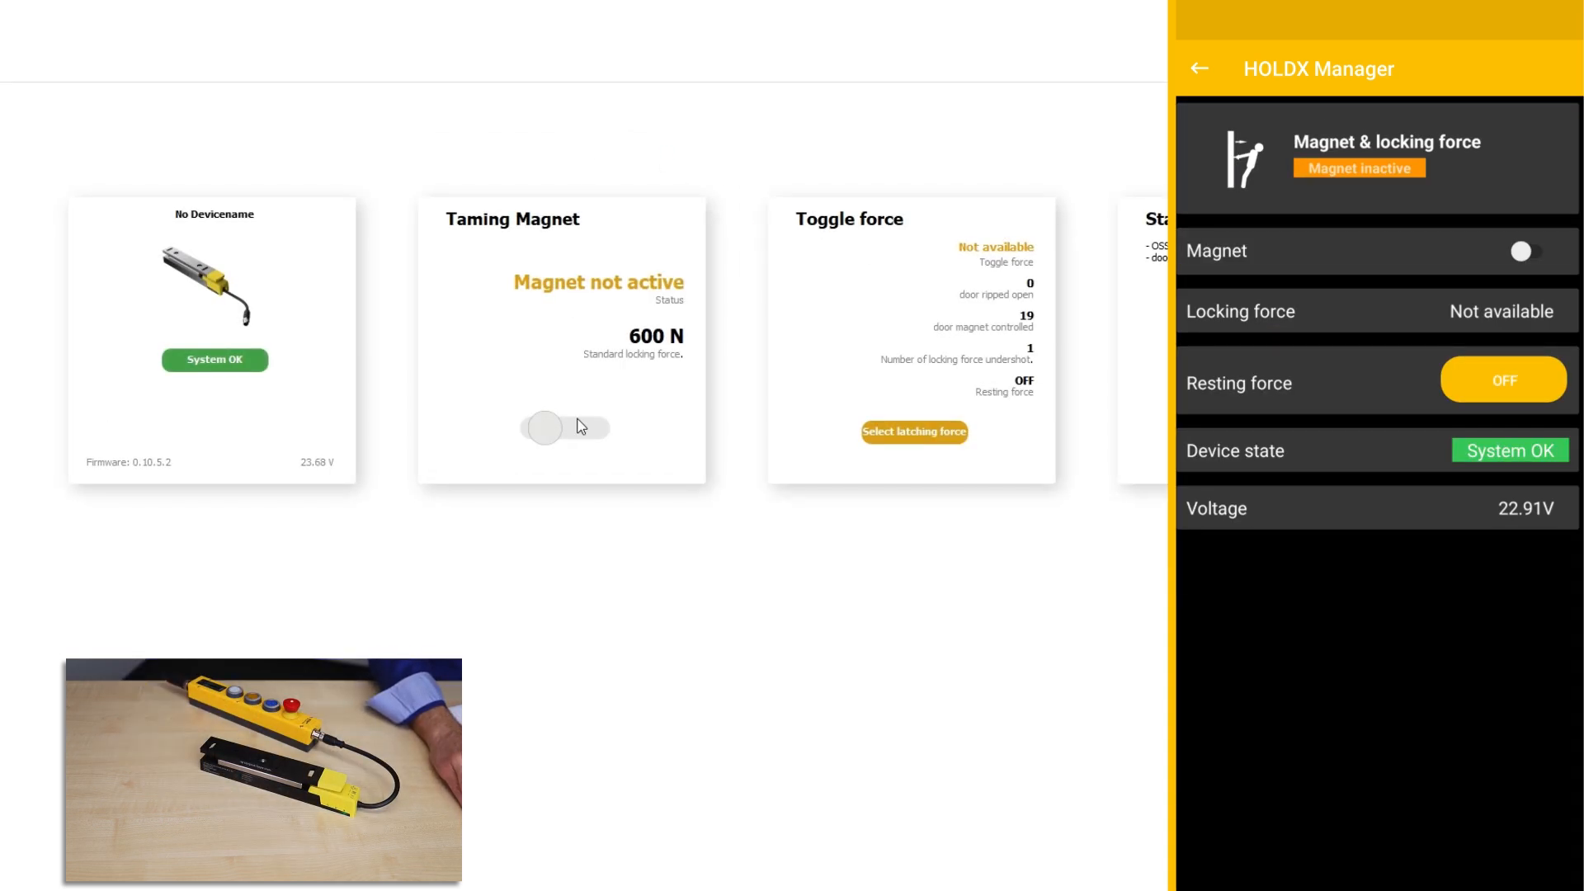
Step: Switch the taming magnet on, authorising with the device password, then switch it back off
left_click(591, 434)
type("00")
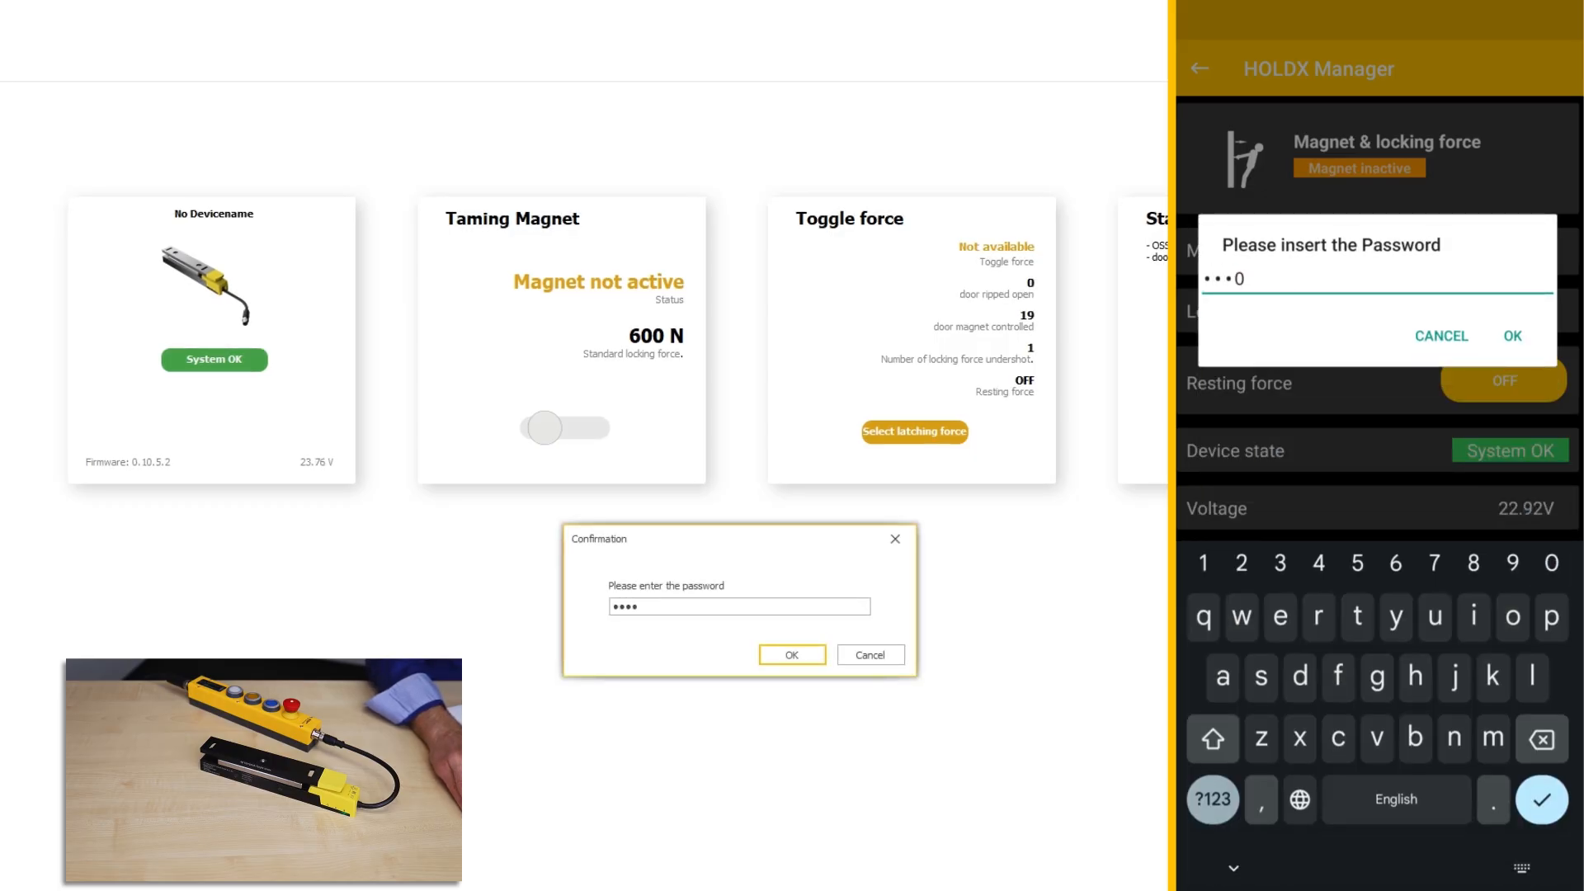
left_click(792, 656)
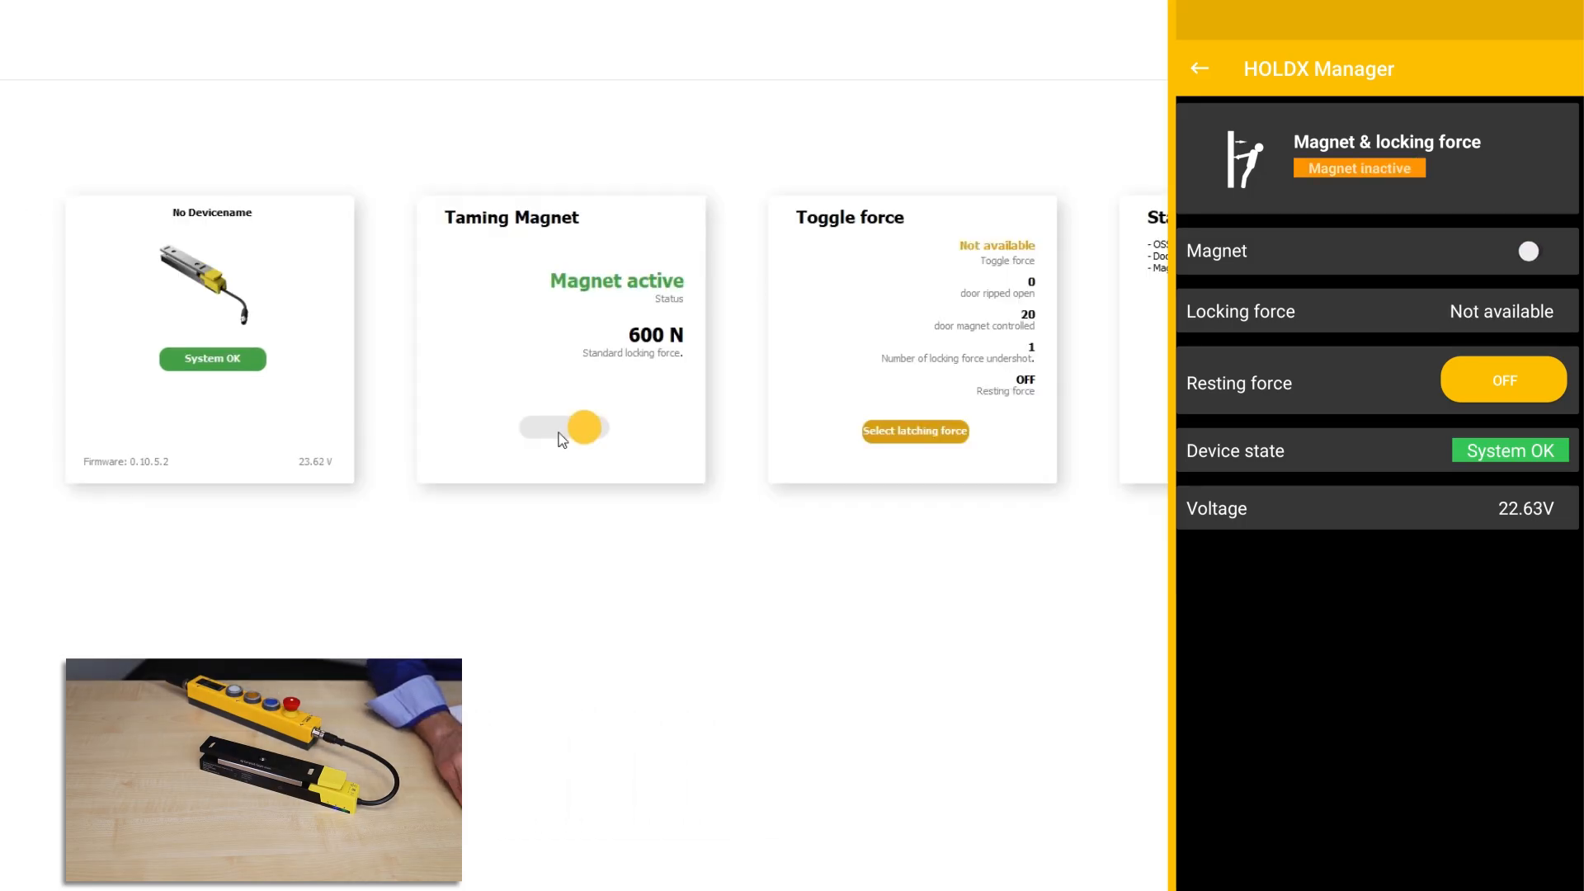
left_click(562, 437)
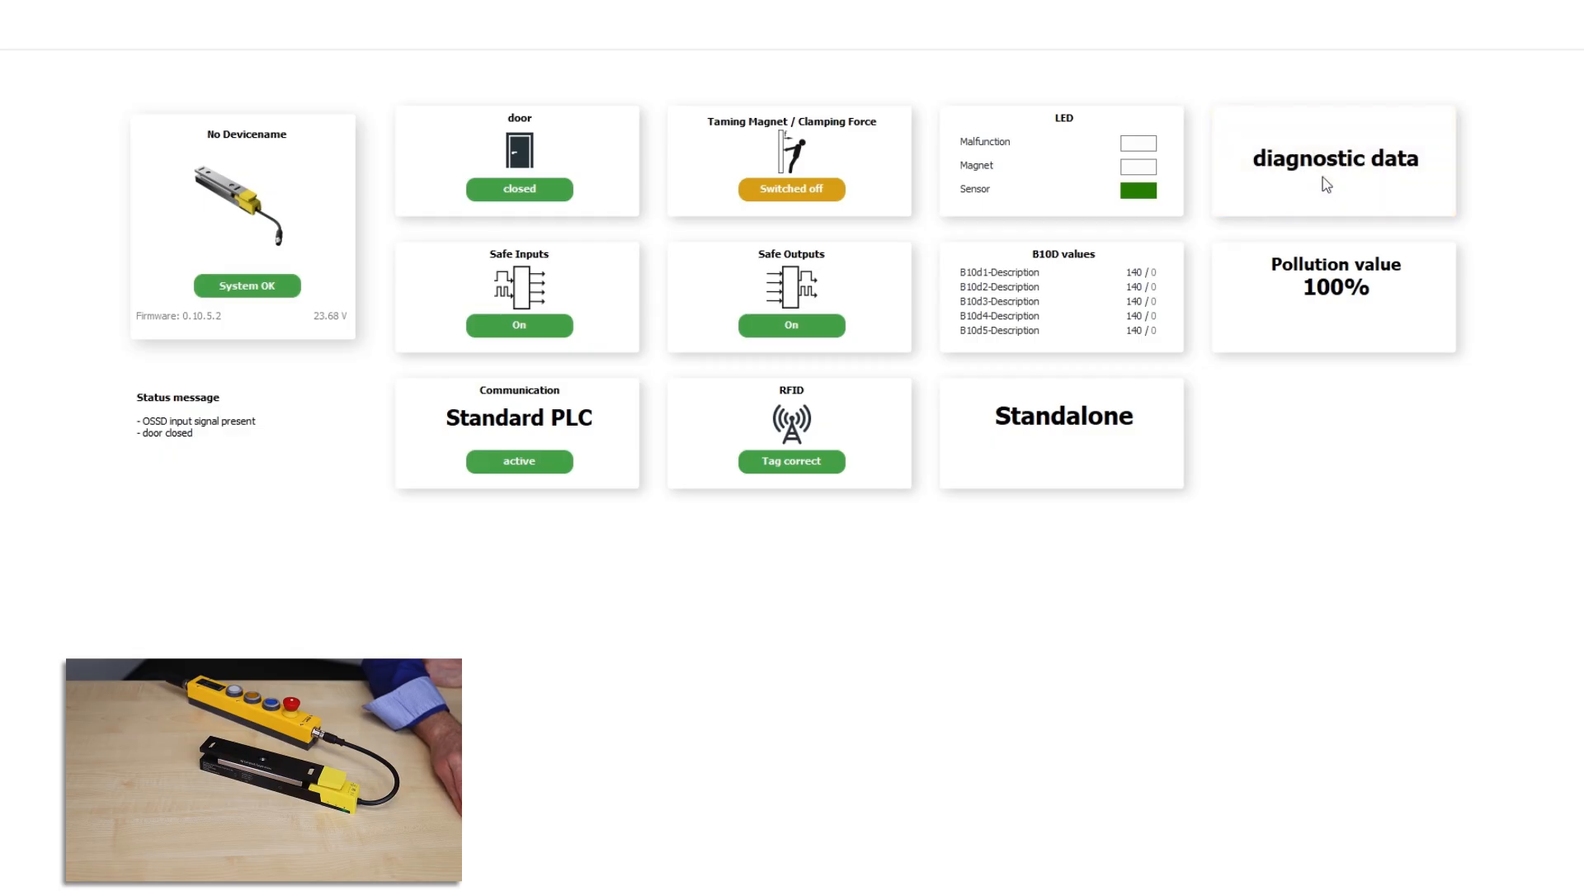
left_click(1323, 176)
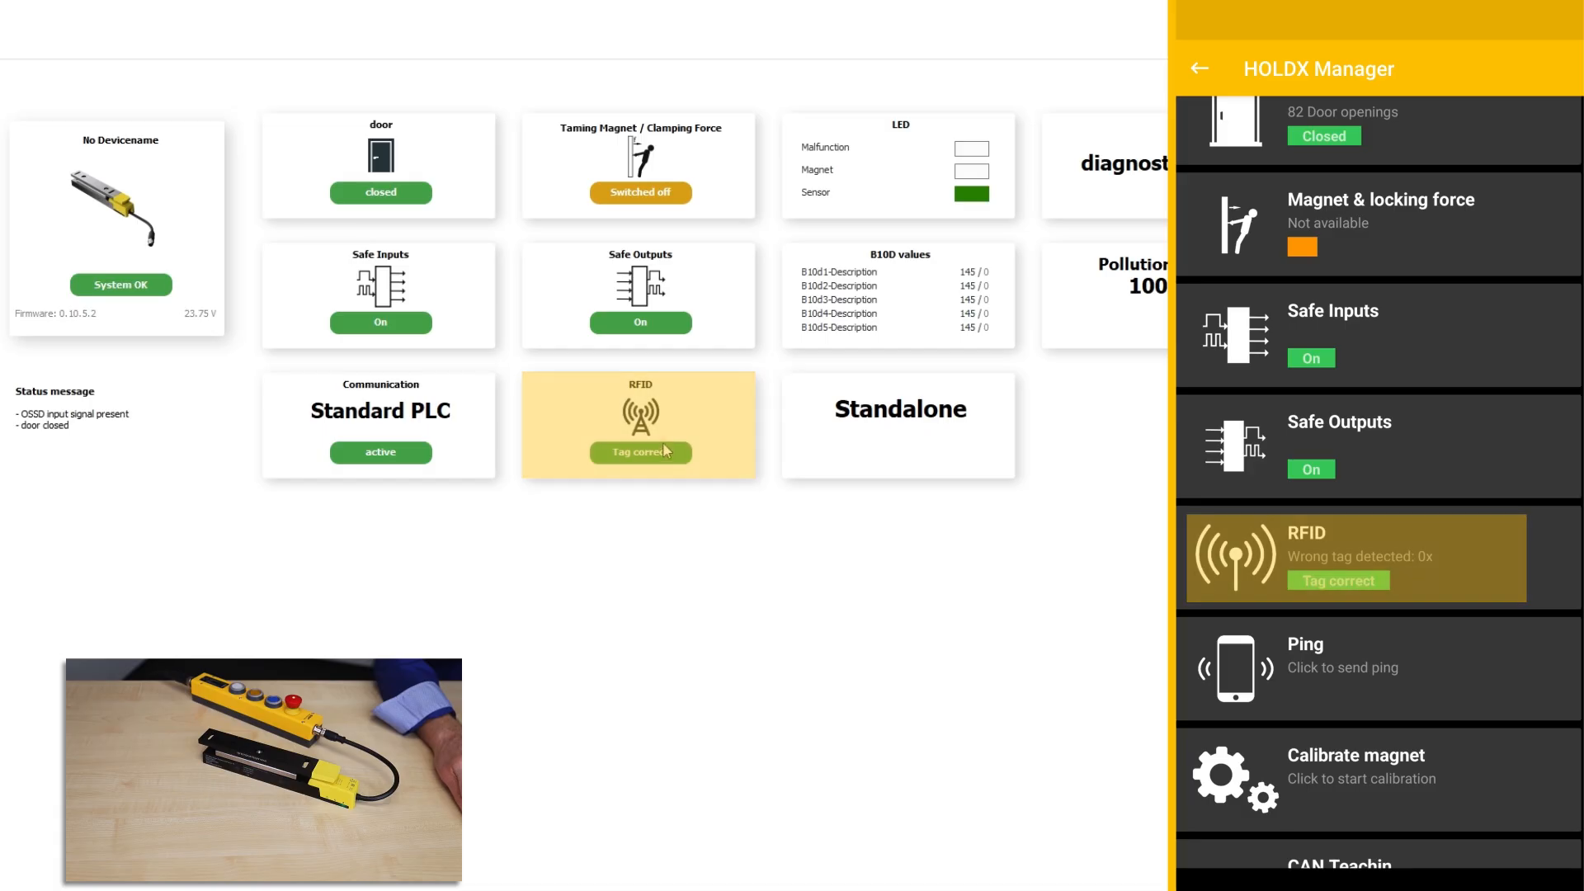
left_click(665, 452)
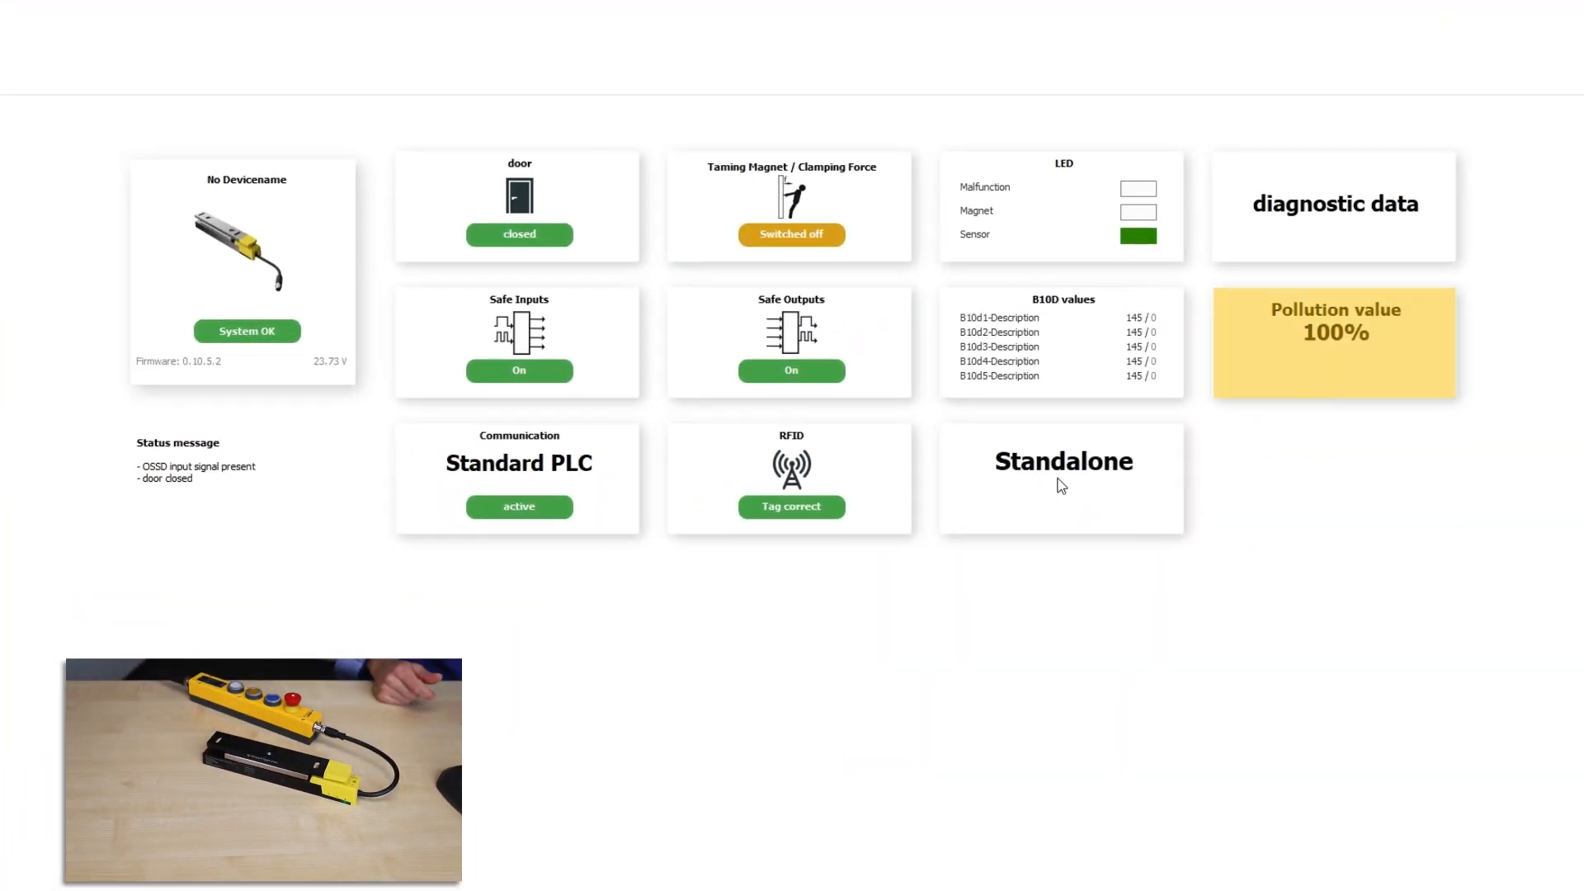
Step: Change the device's pollution value to 50% from the Pollution value tile and apply it
left_click(1354, 322)
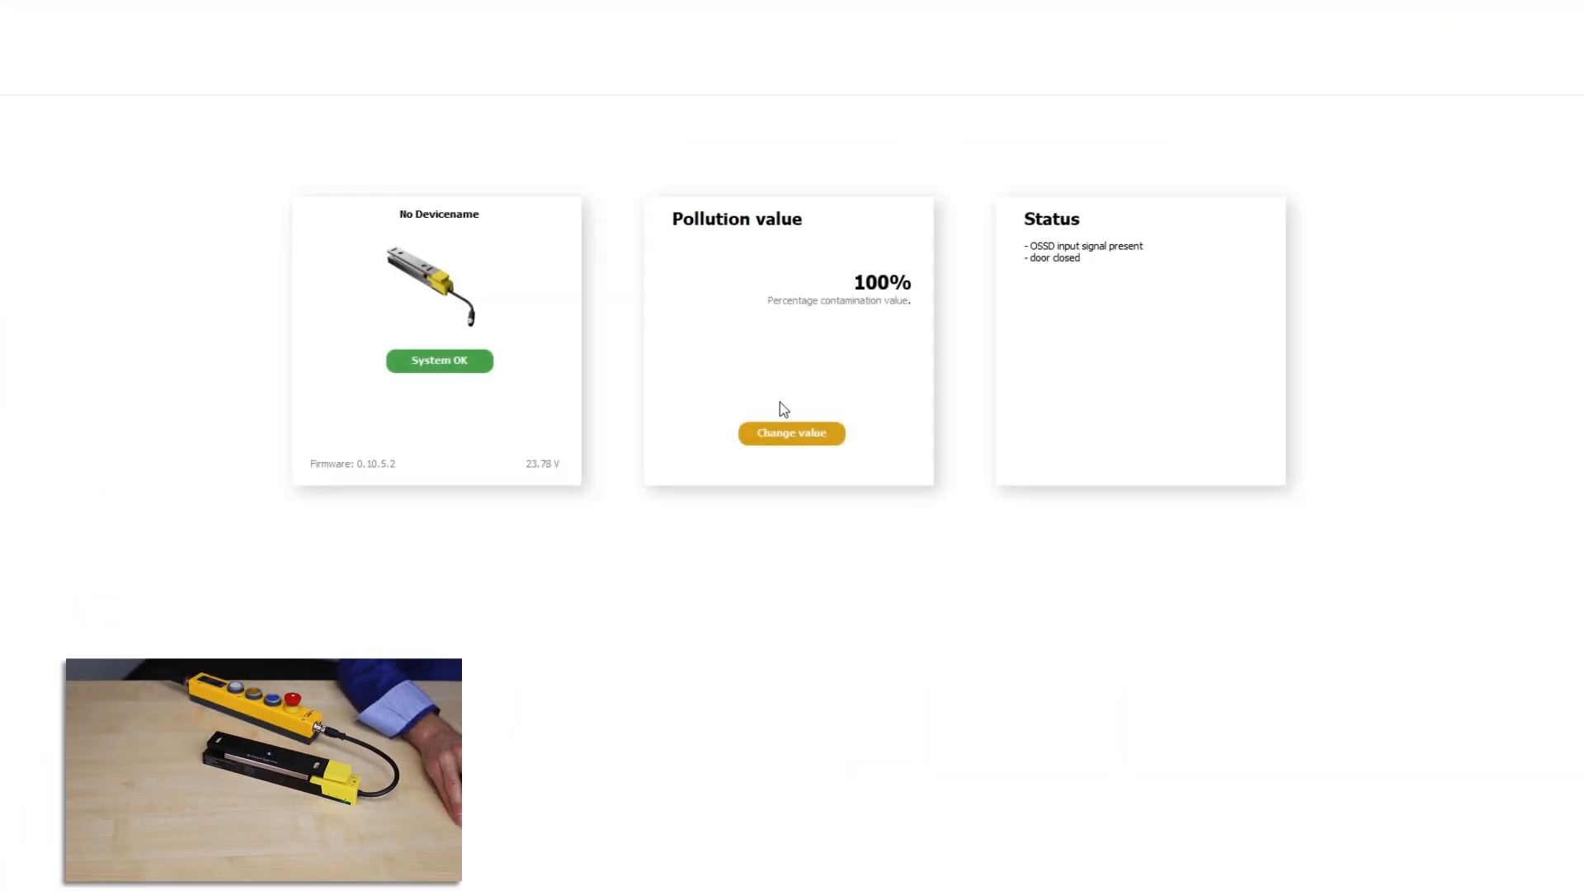
left_click(788, 431)
left_click(914, 624)
left_click(702, 656)
left_click(844, 671)
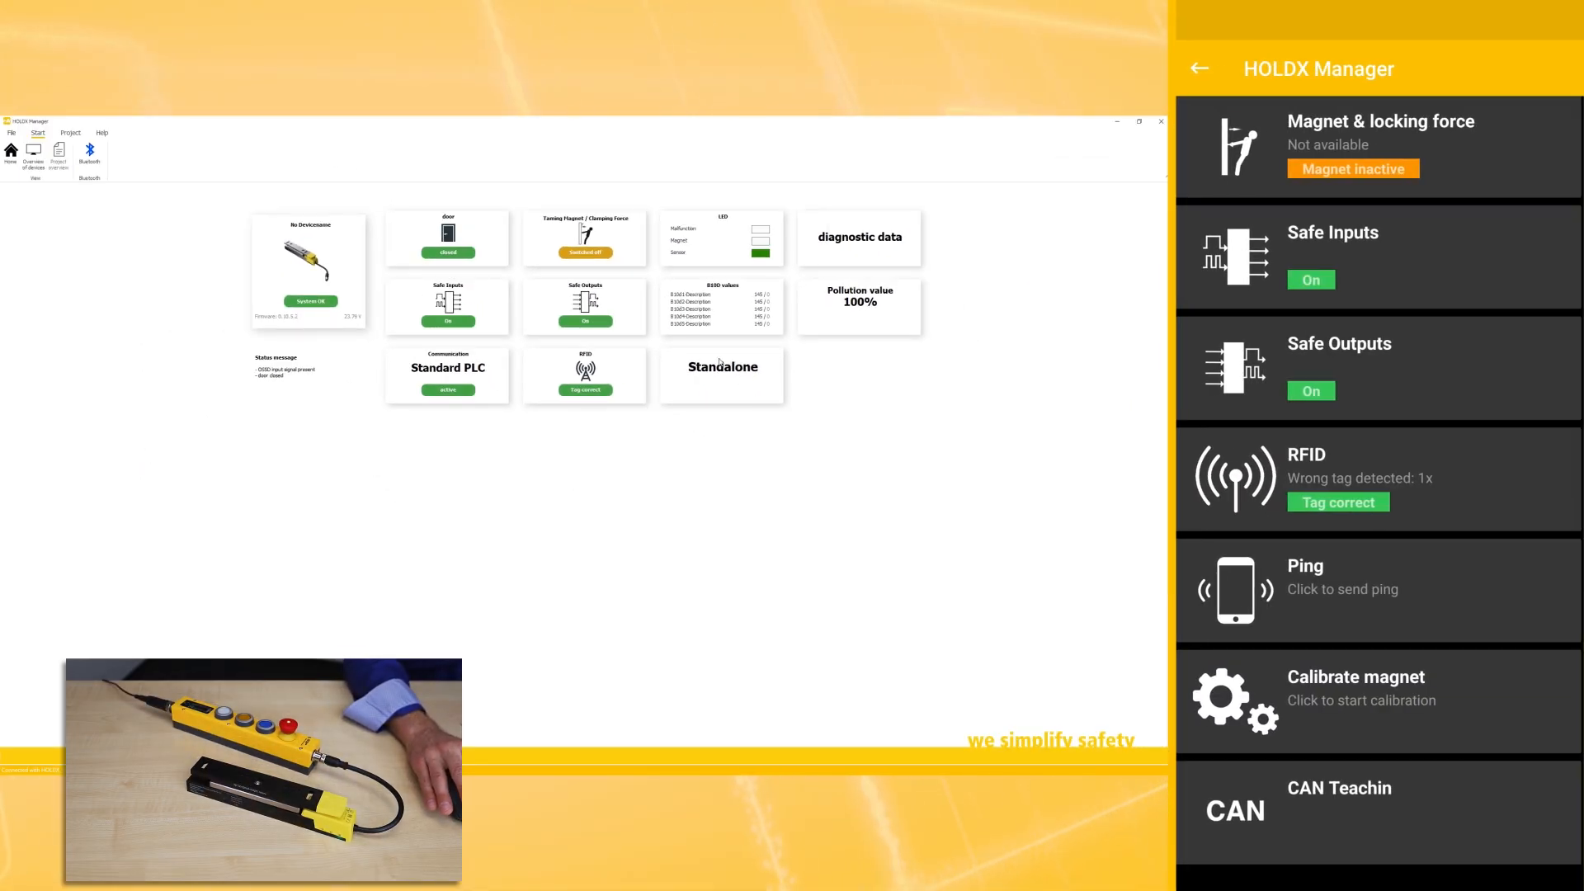
Step: Ping the device from the Standalone page and bring up the Reset HOLDX password dialog
left_click(736, 376)
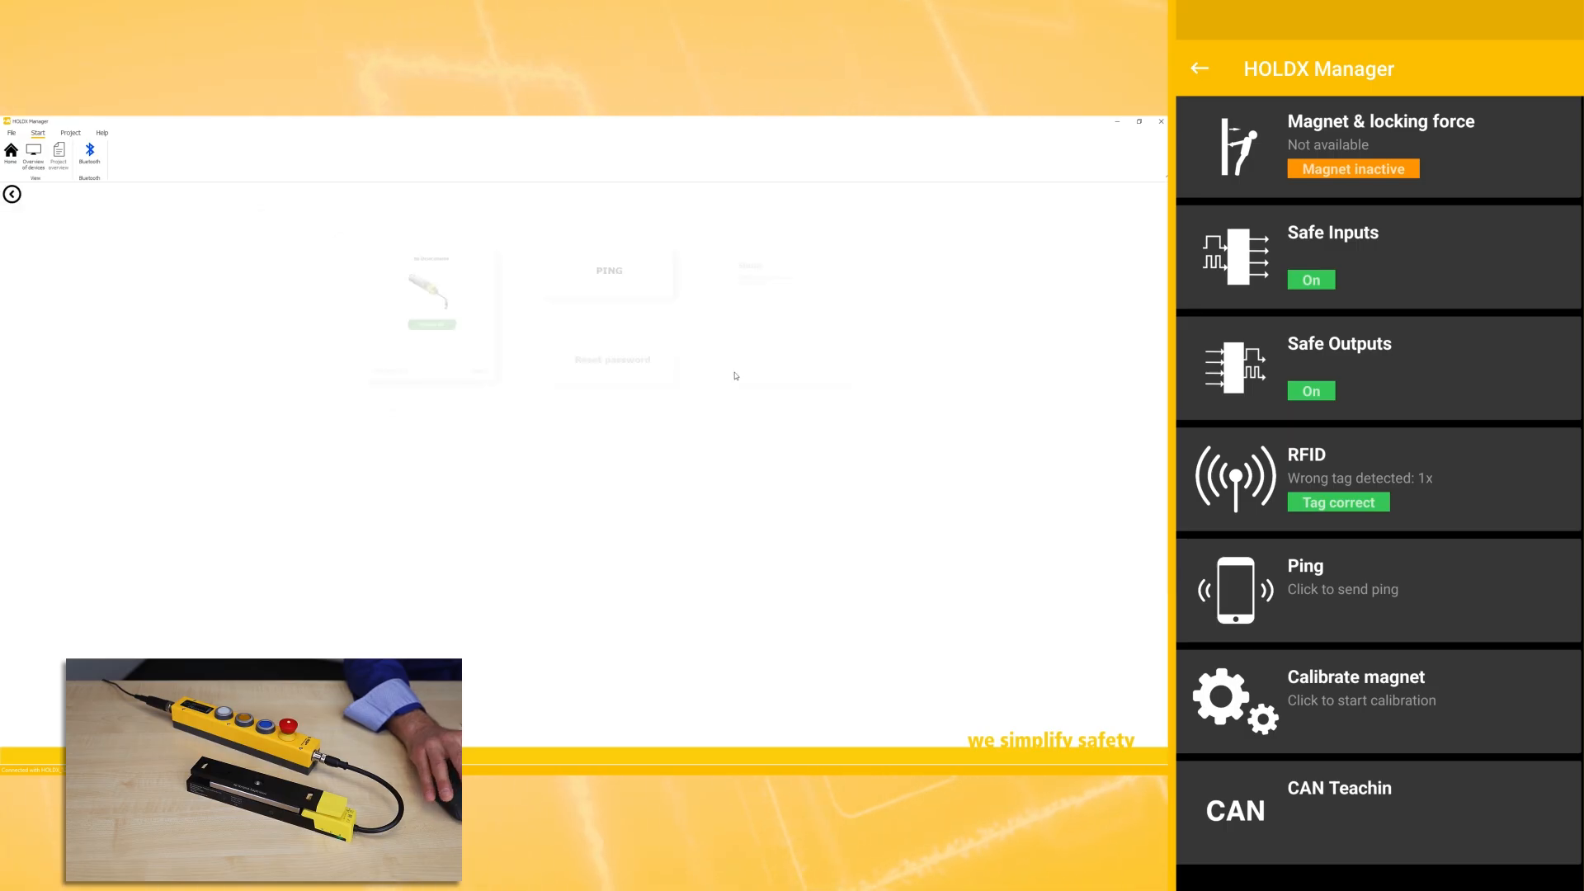
left_click(594, 280)
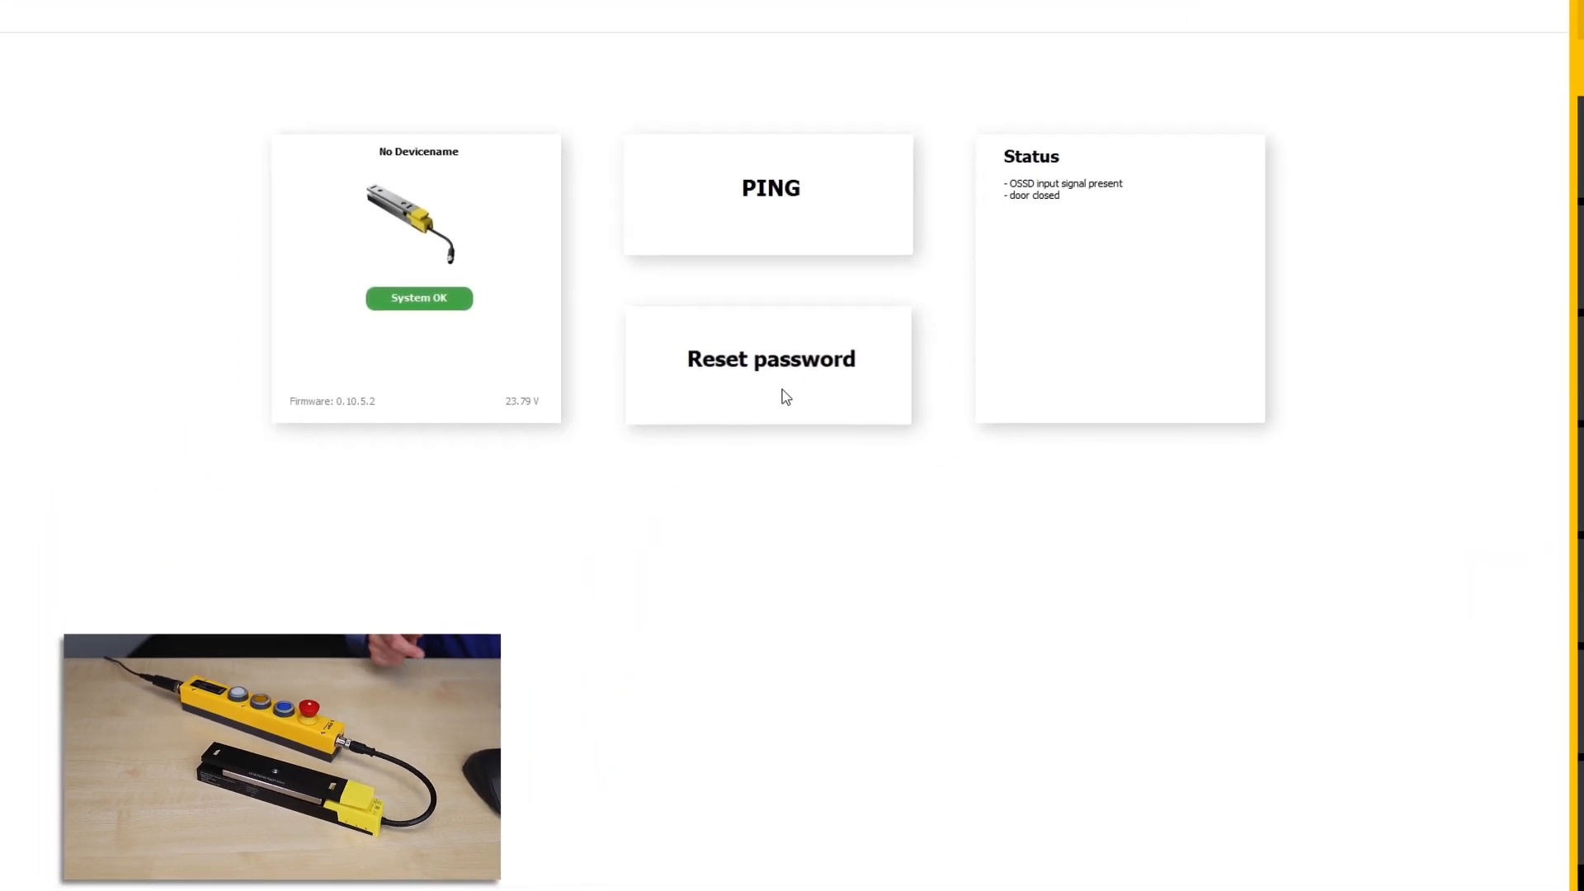
left_click(785, 397)
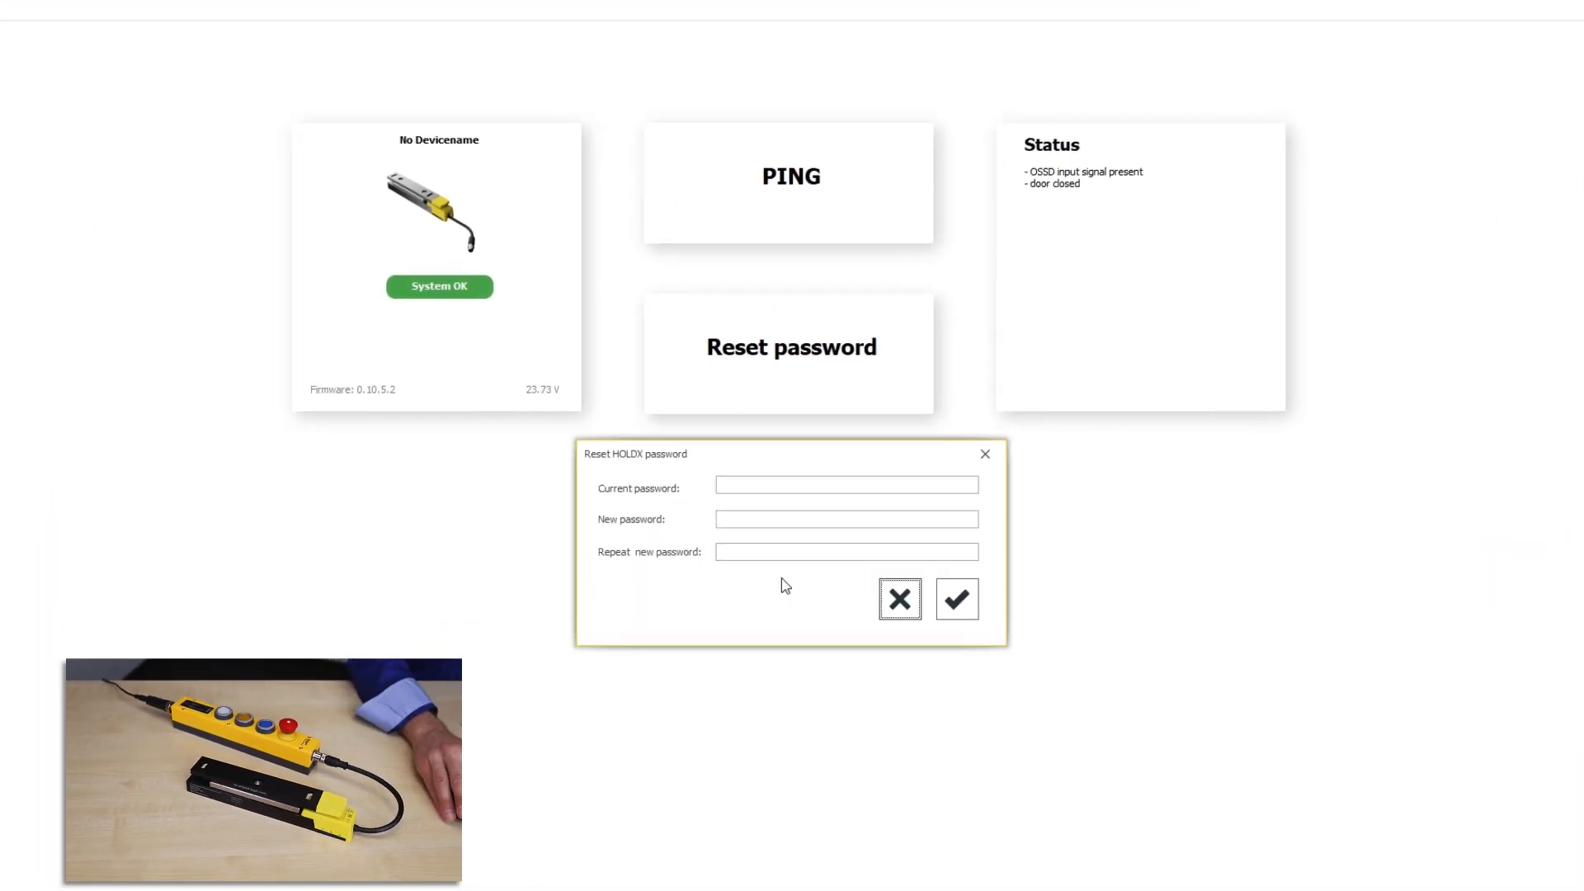
Step: Cancel the Reset HOLDX password dialog without changing the password
left_click(900, 600)
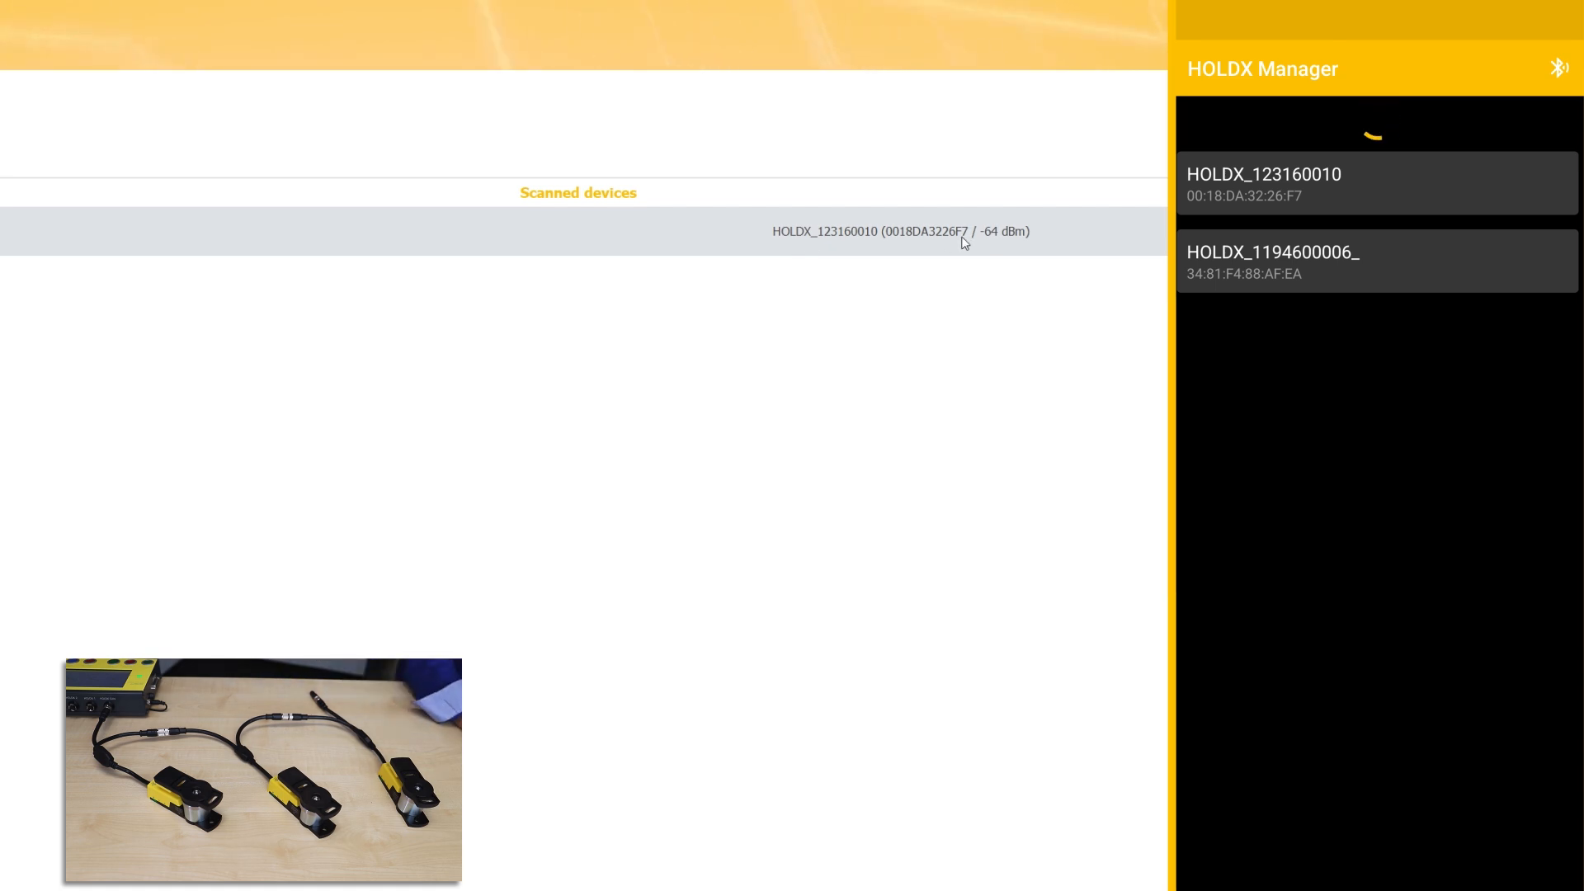
Step: Connect to HOLDX_123160010 and bring up the Slave 2 device's dashboard
left_click(842, 241)
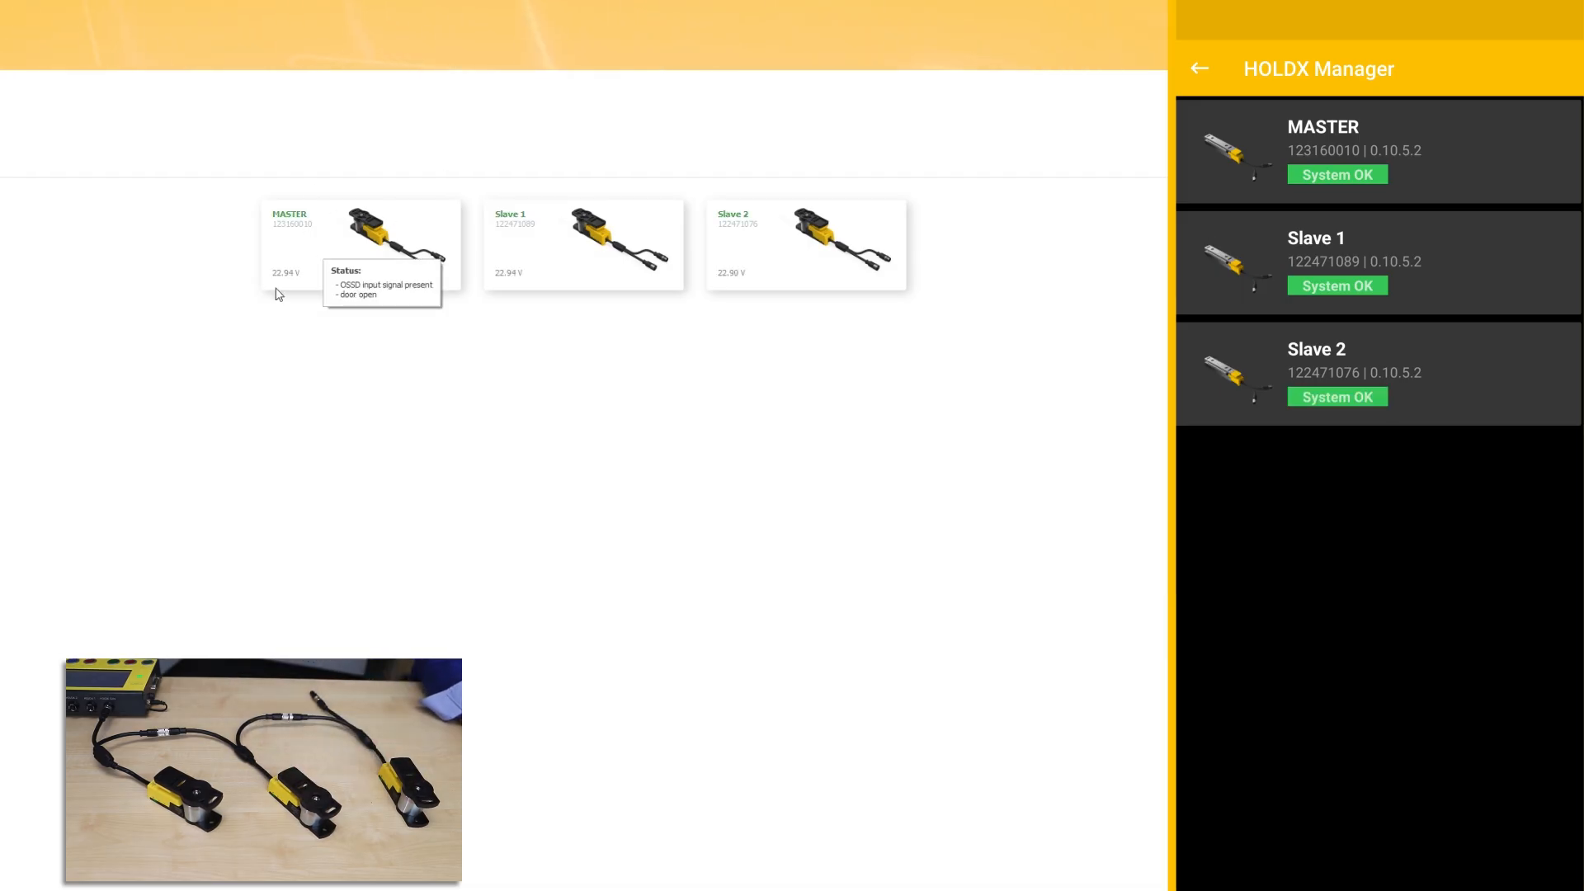
mouse_move(635, 250)
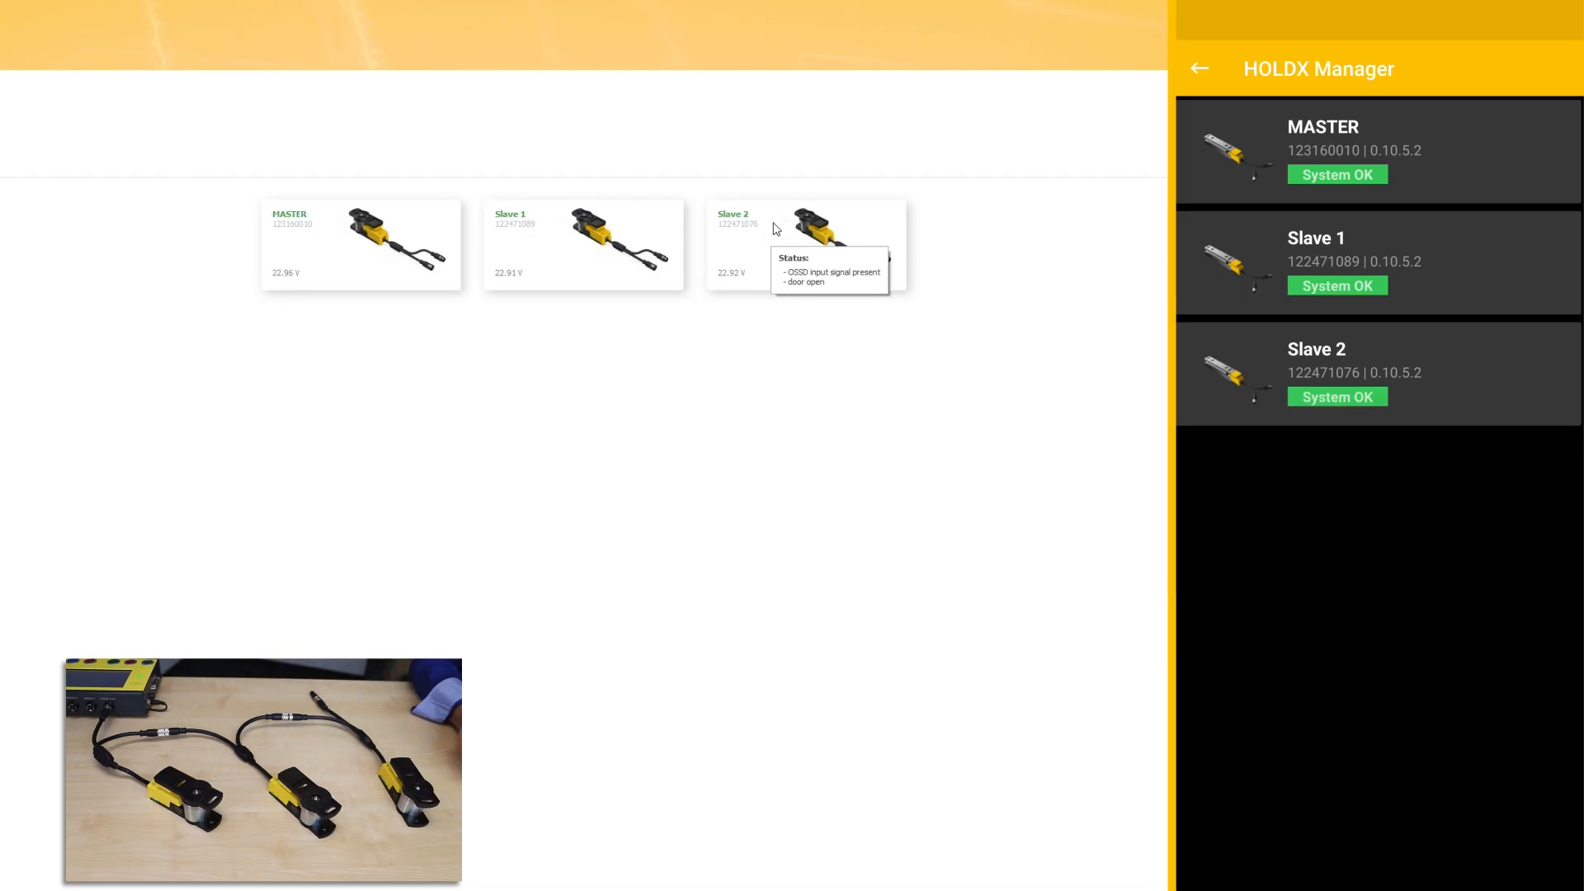
left_click(749, 256)
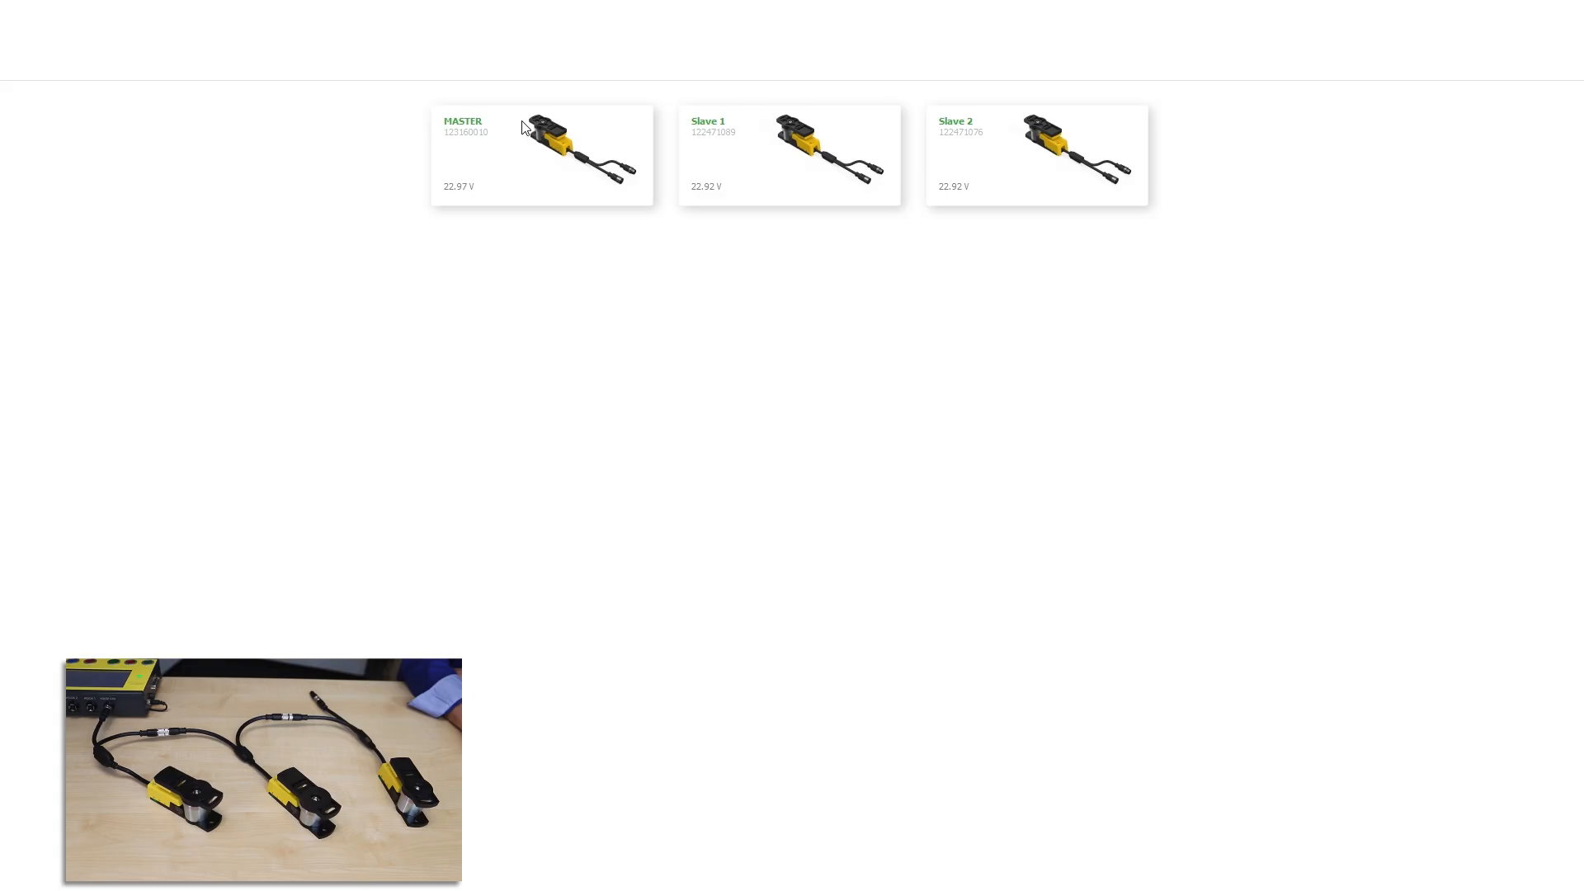
Step: Go to the MASTER device's dashboard and its Master functions page
left_click(523, 125)
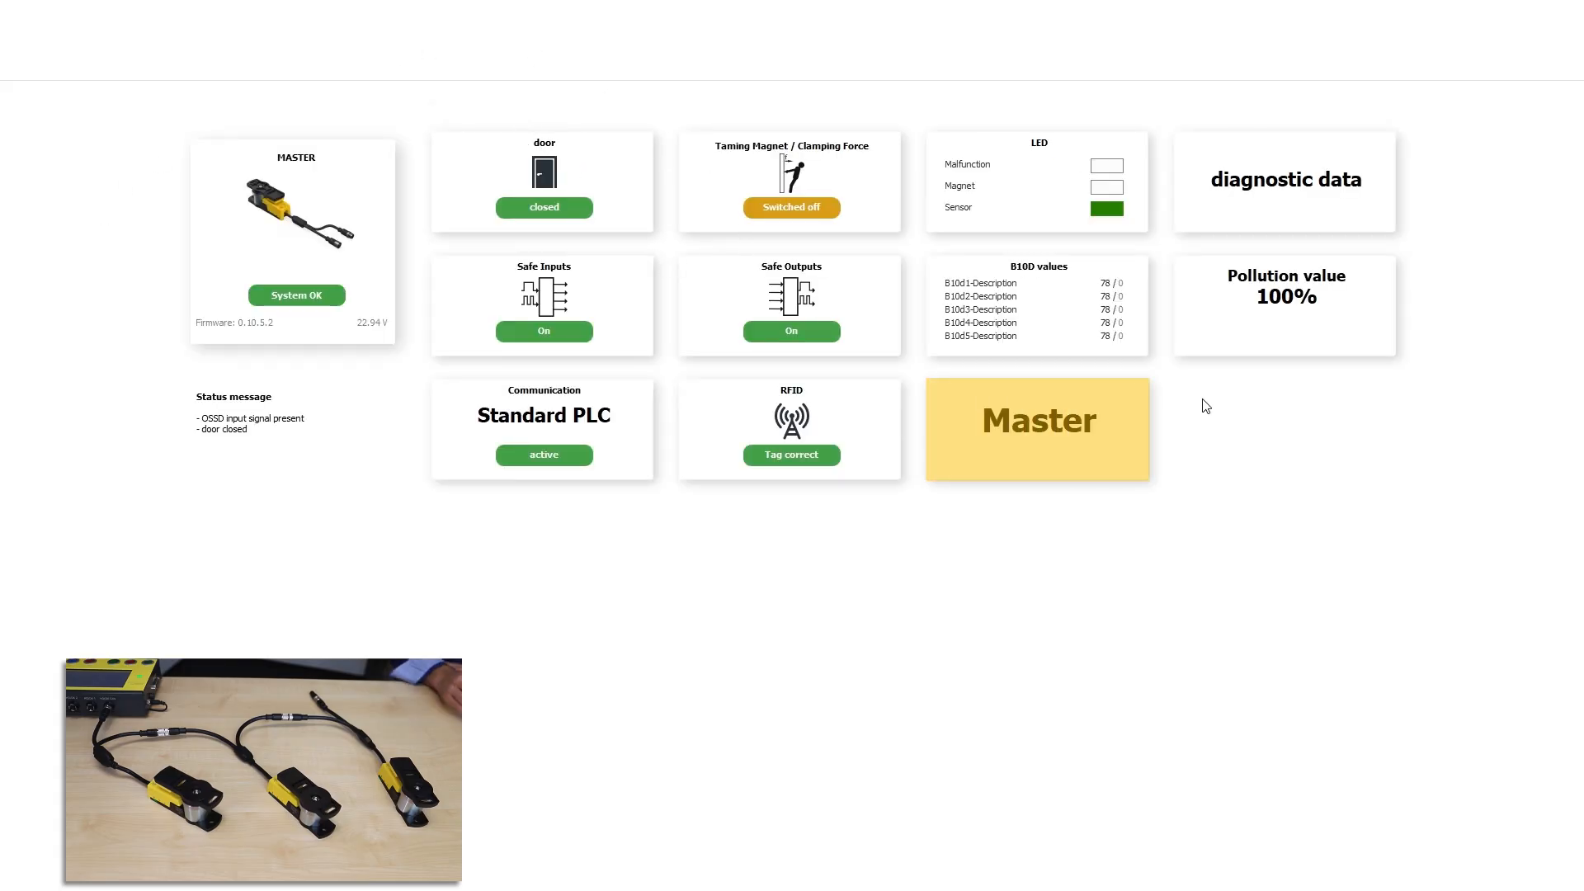
left_click(1057, 424)
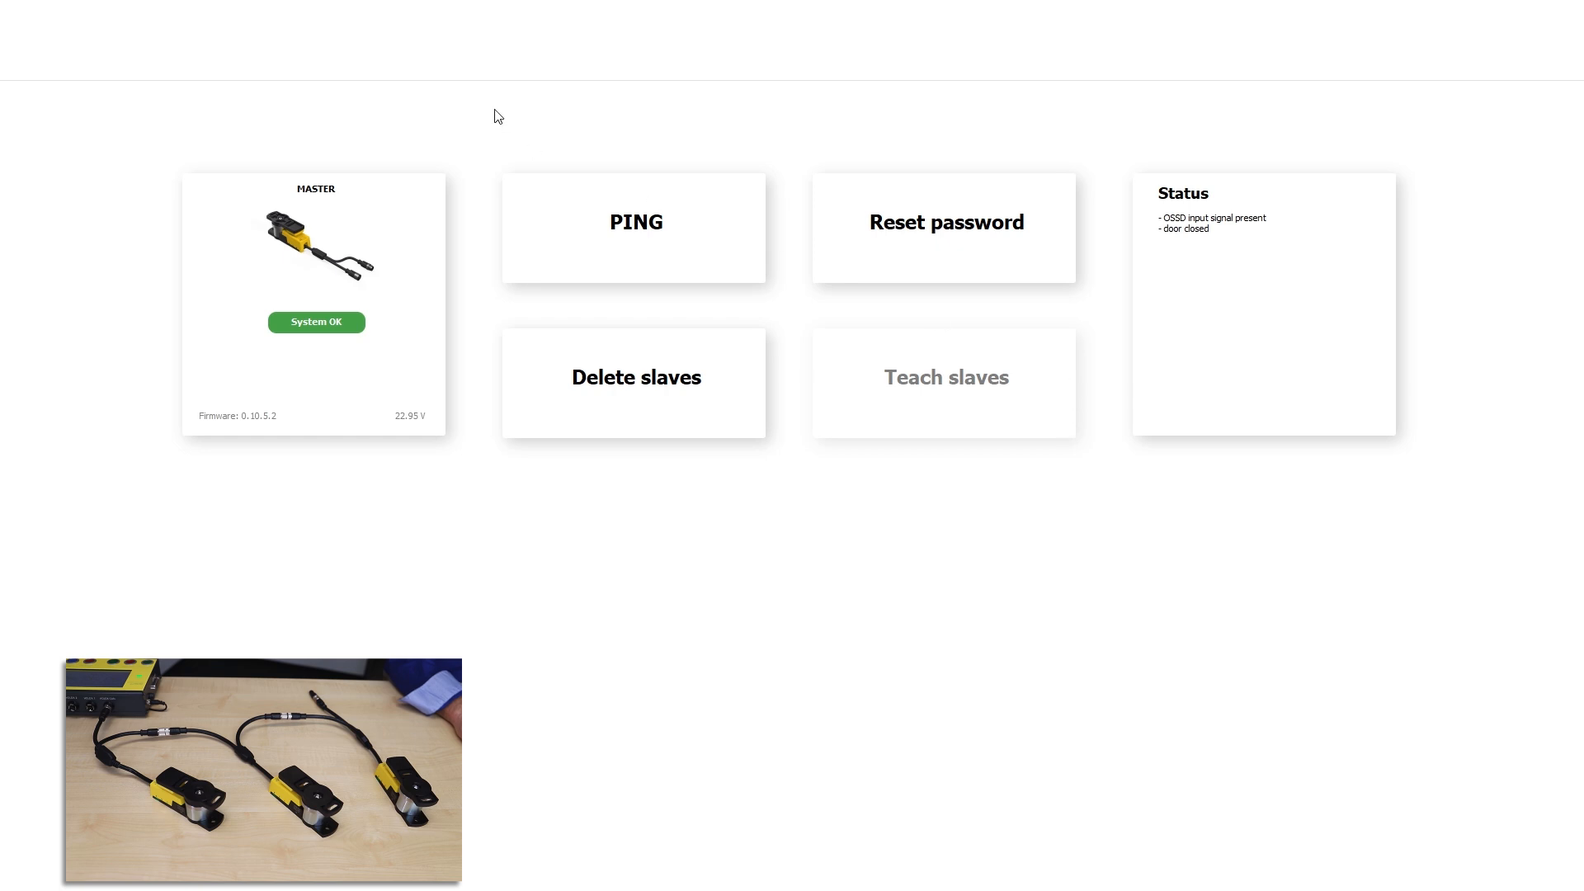
Step: Delete all slaves taught to the master, confirming the password and the Delete participants warning
left_click(663, 381)
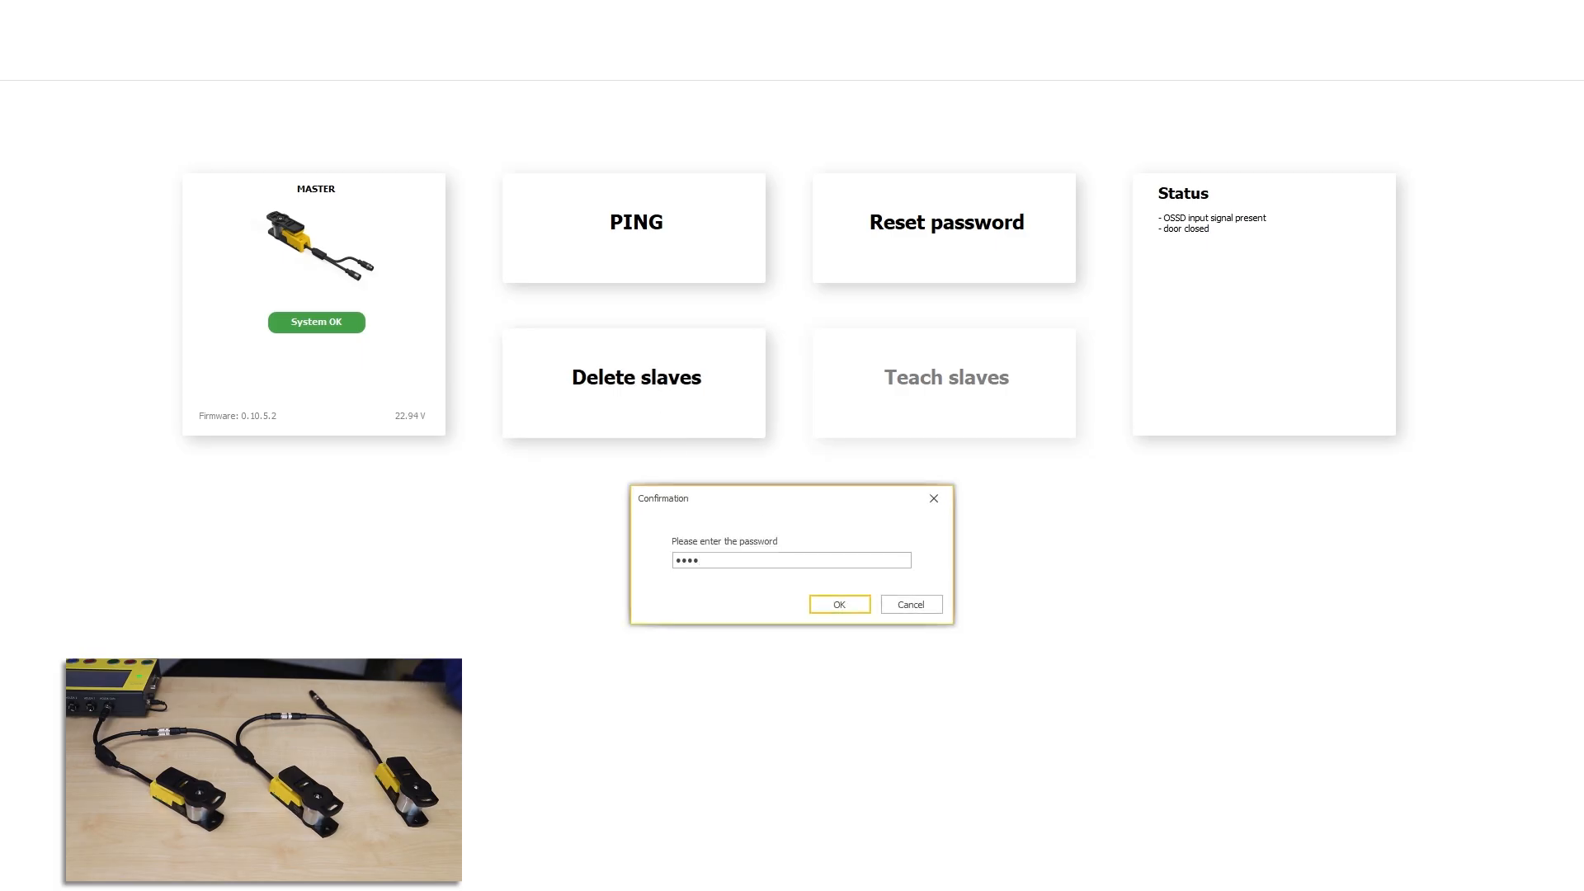
left_click(856, 613)
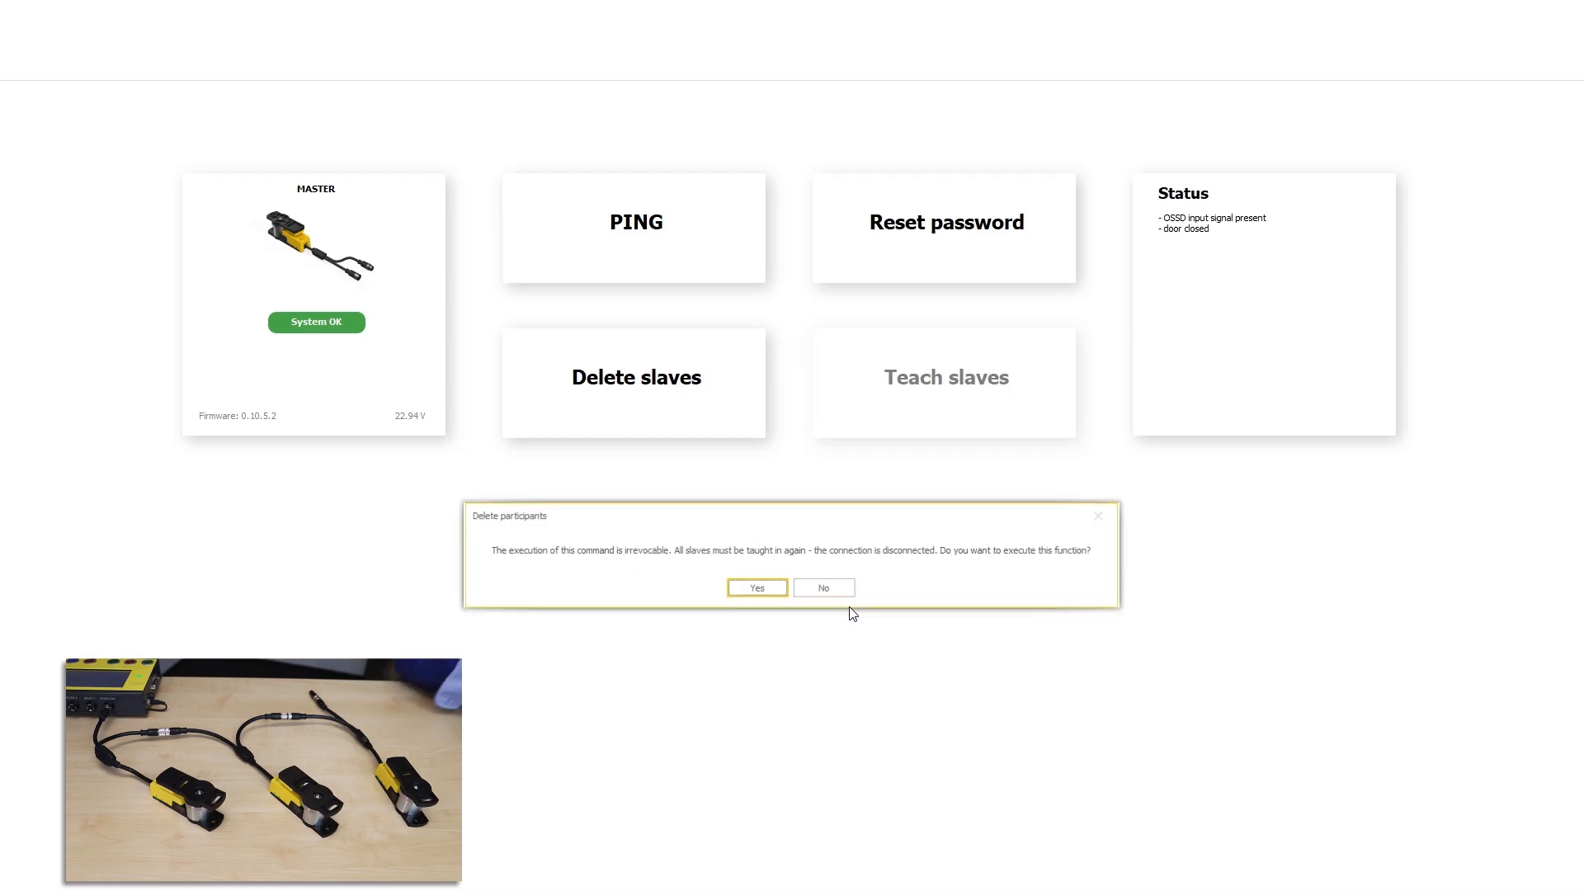
left_click(744, 591)
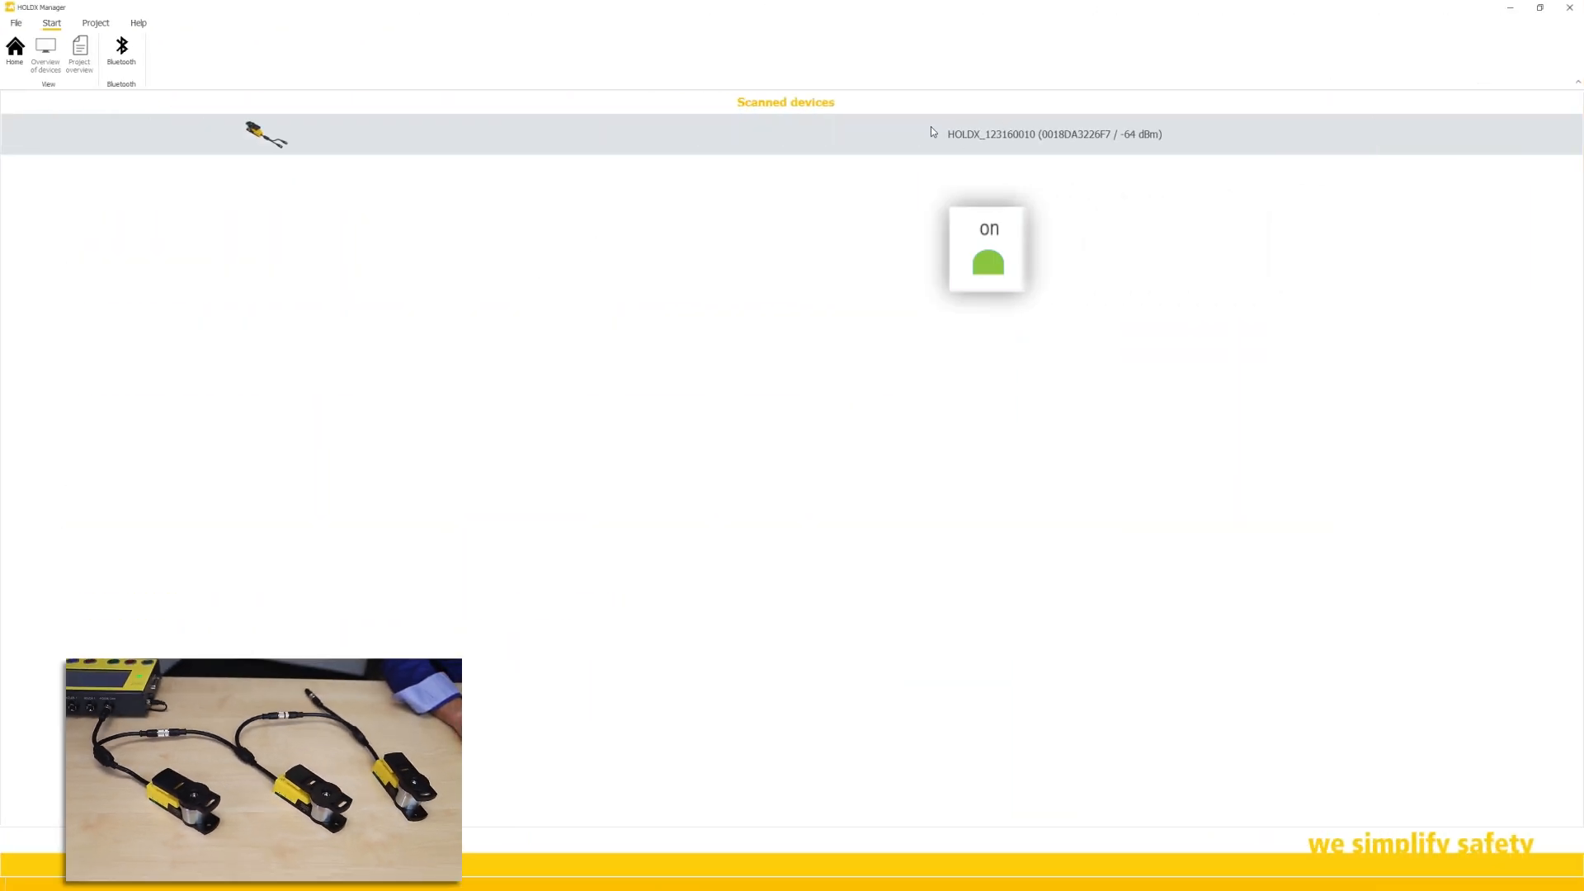
Step: Reconnect to the scanned HOLDX master from the Scanned devices list
double_click(931, 138)
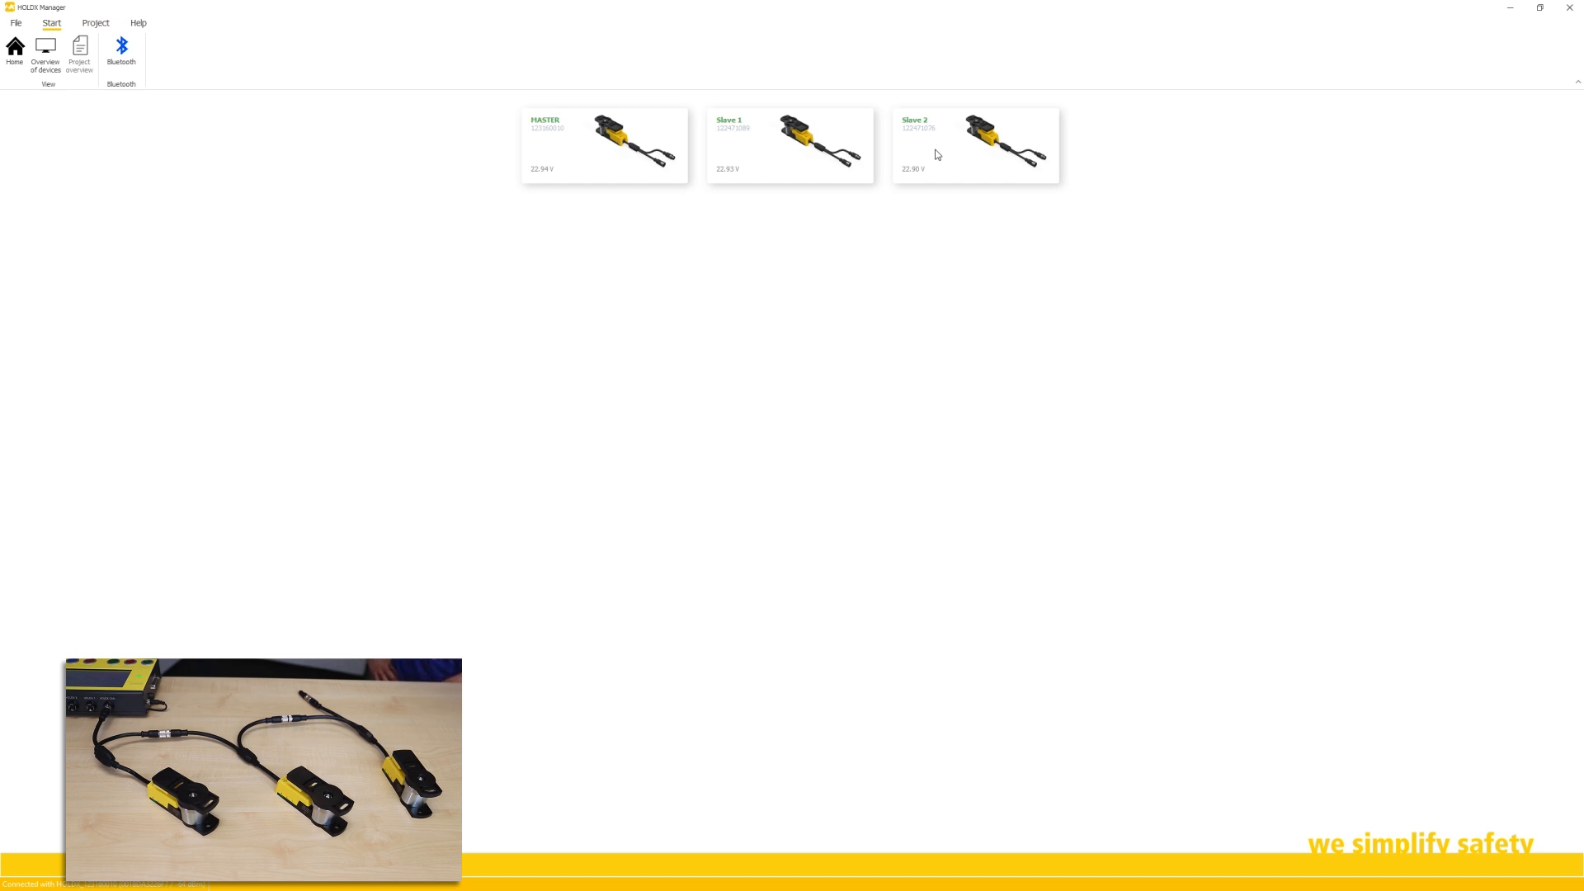
Step: Rename the master device to 'MASTER doorDoor' after confirming the password
left_click(318, 265)
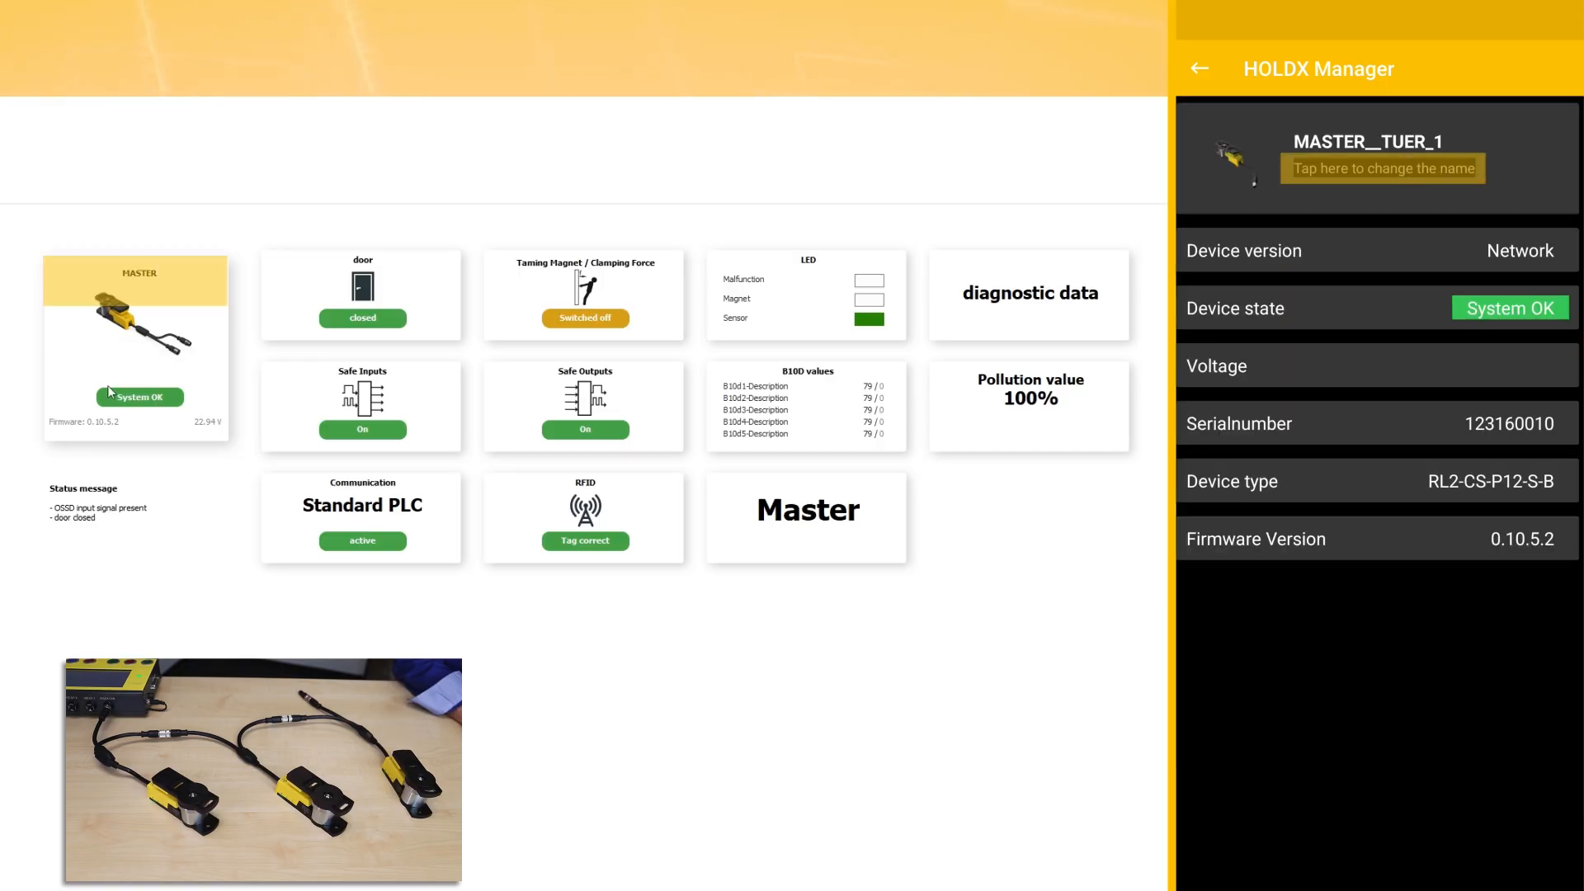
left_click(137, 315)
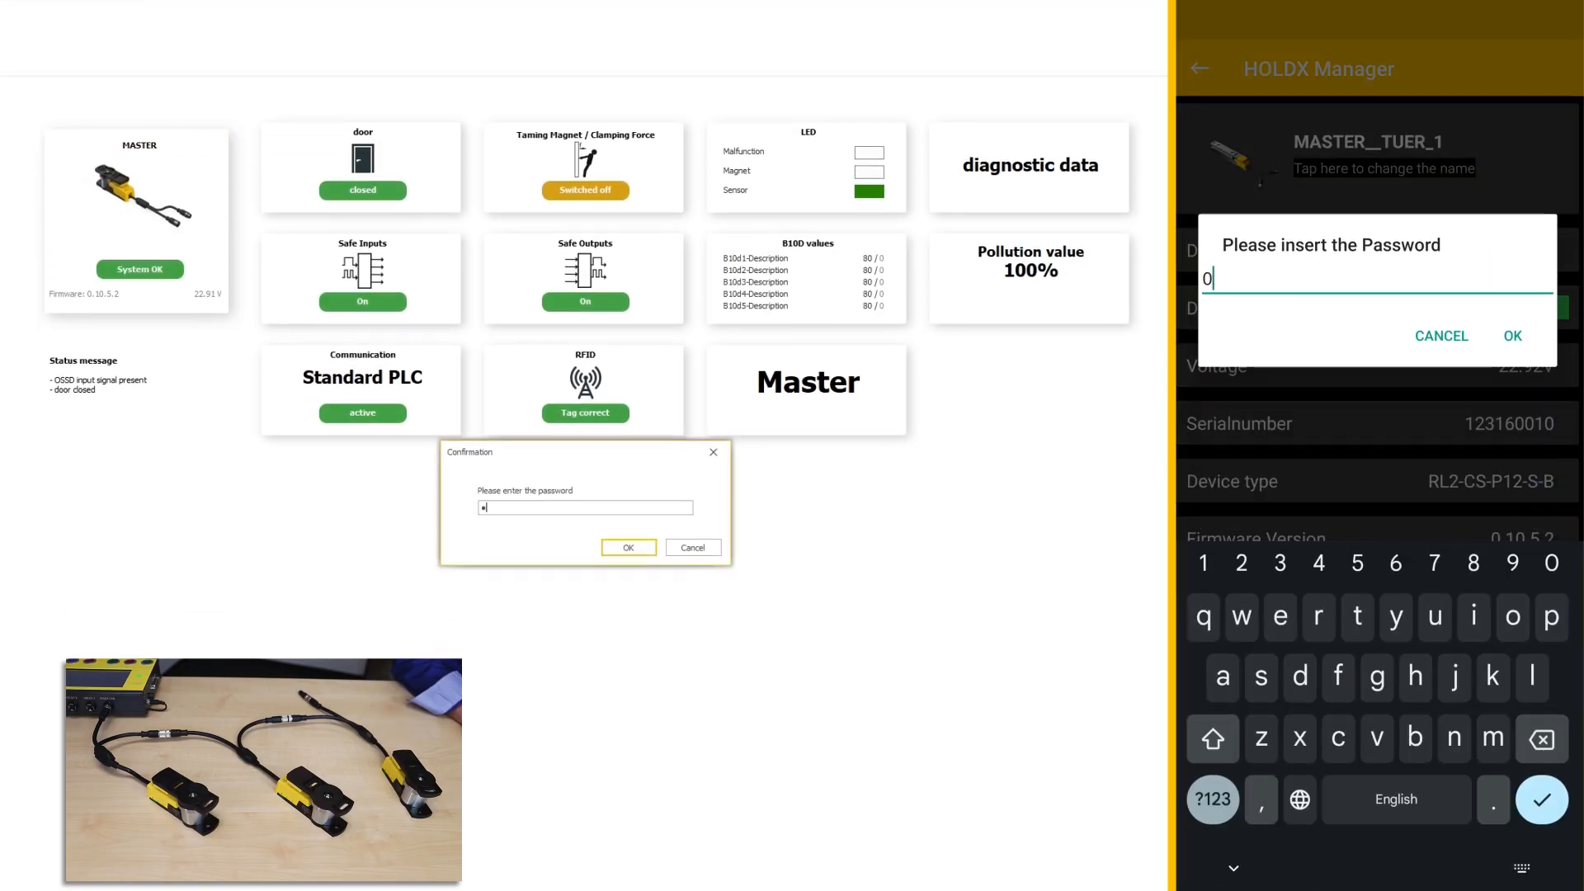
key("Return")
type("MASTER door")
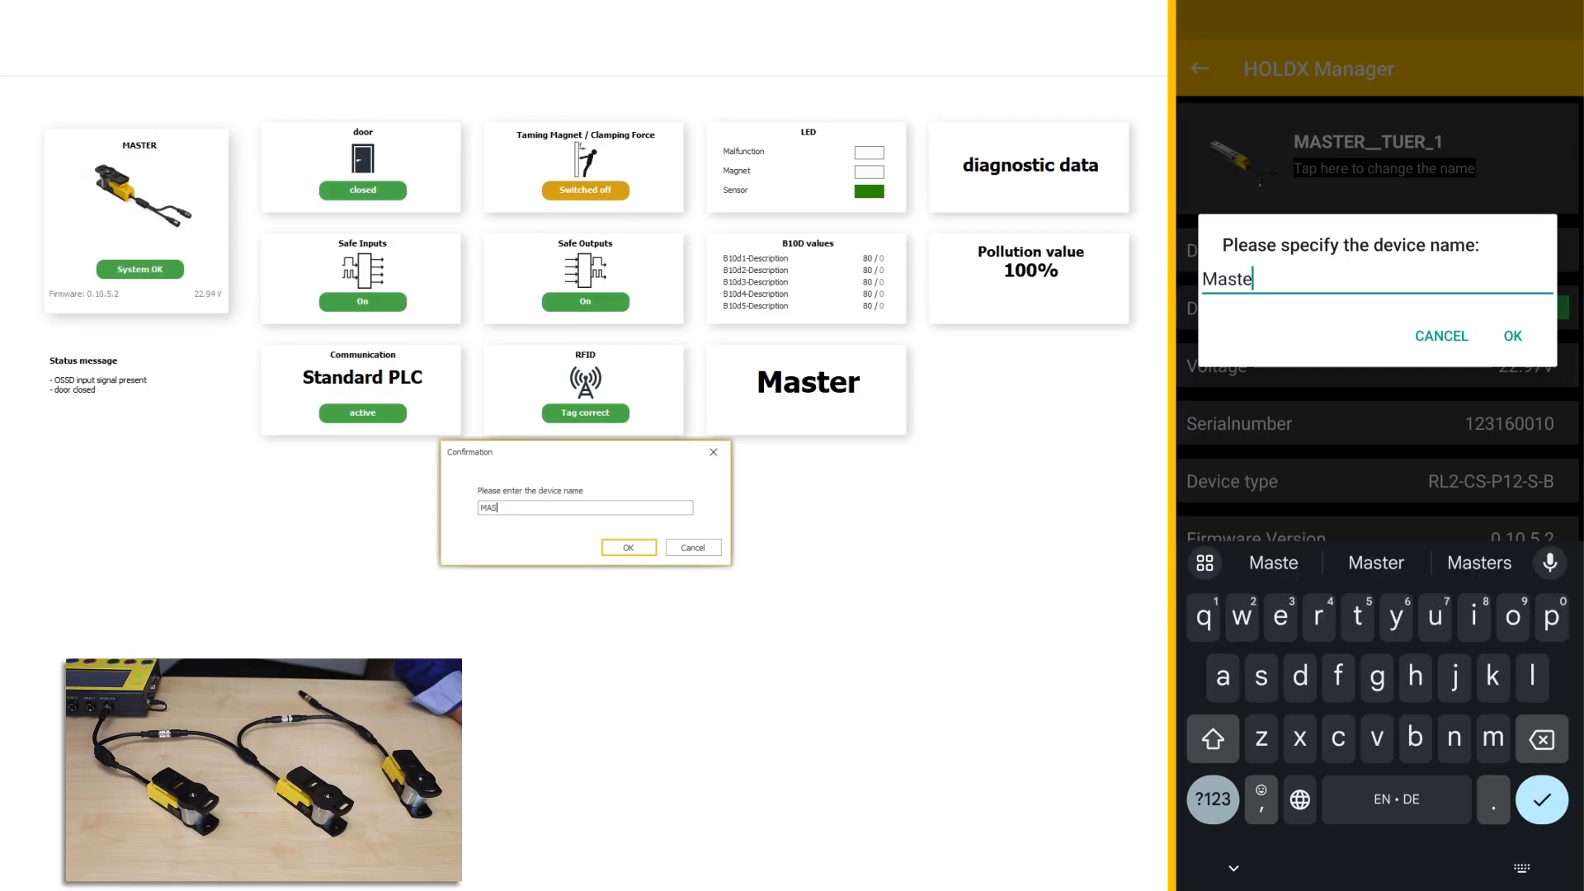
type("Door")
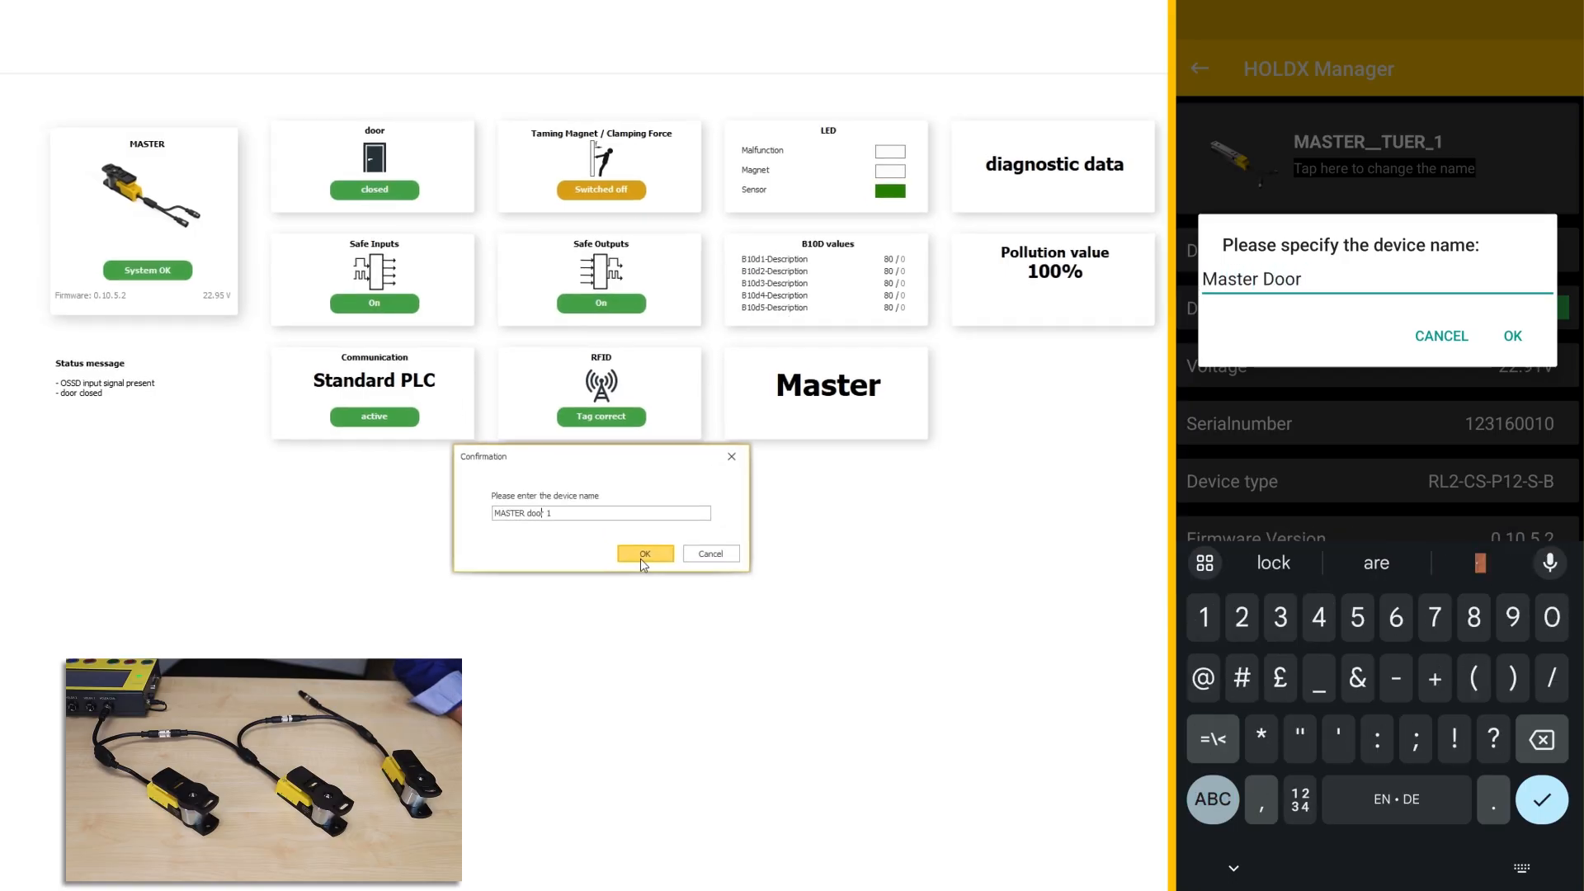
key("Return")
left_click(628, 547)
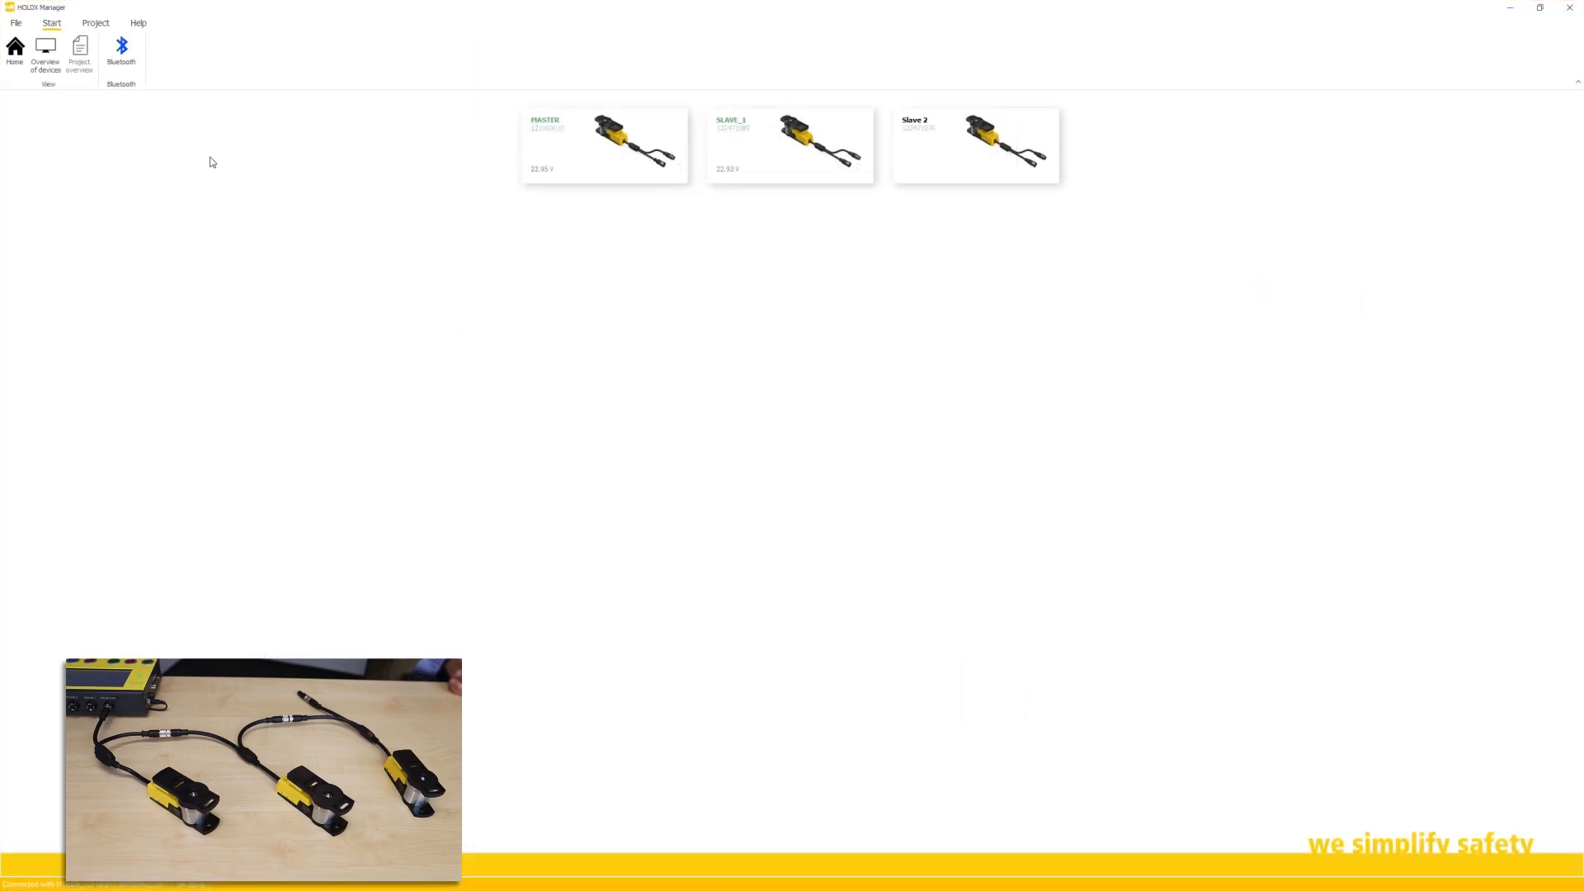
Step: Create a new HOLDX RL network project named TestMachine and start configuring its master
left_click(23, 35)
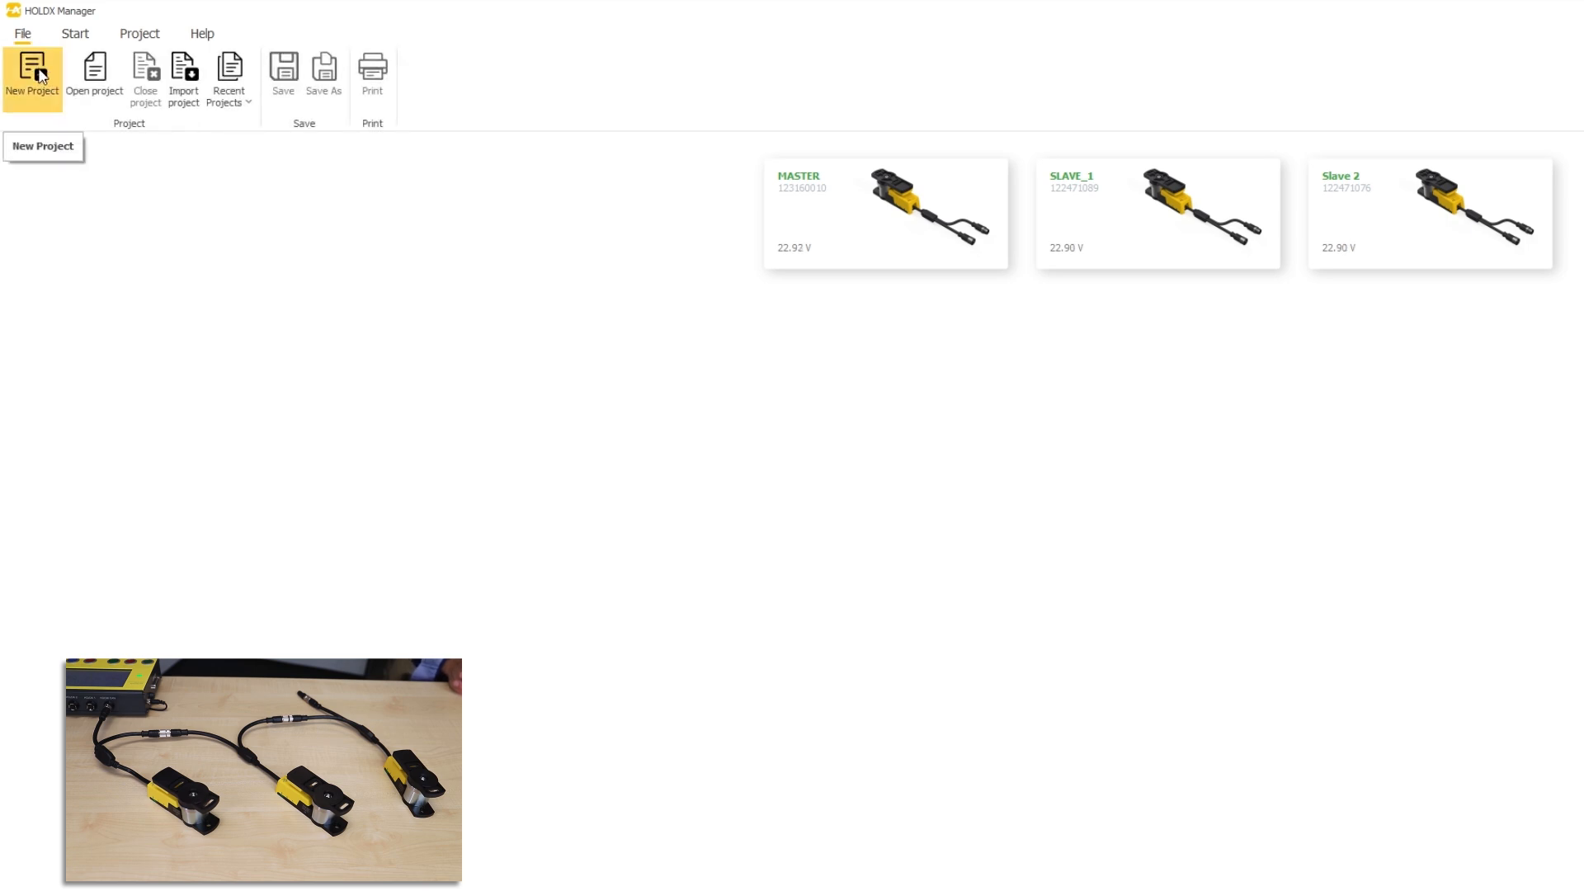
left_click(39, 76)
type("TestMacine")
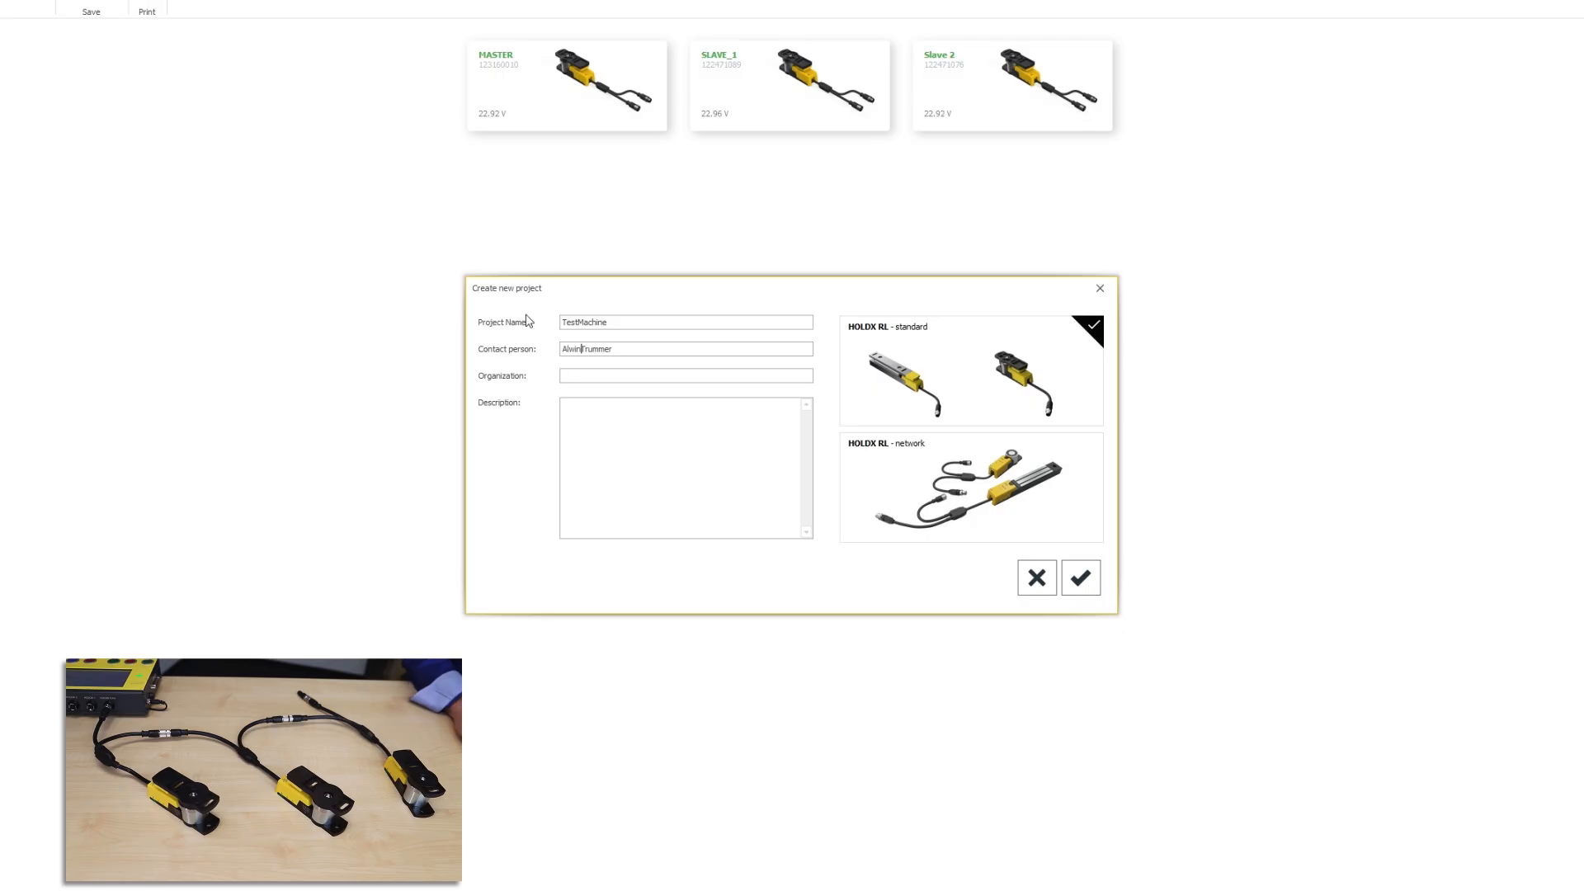
left_click(908, 450)
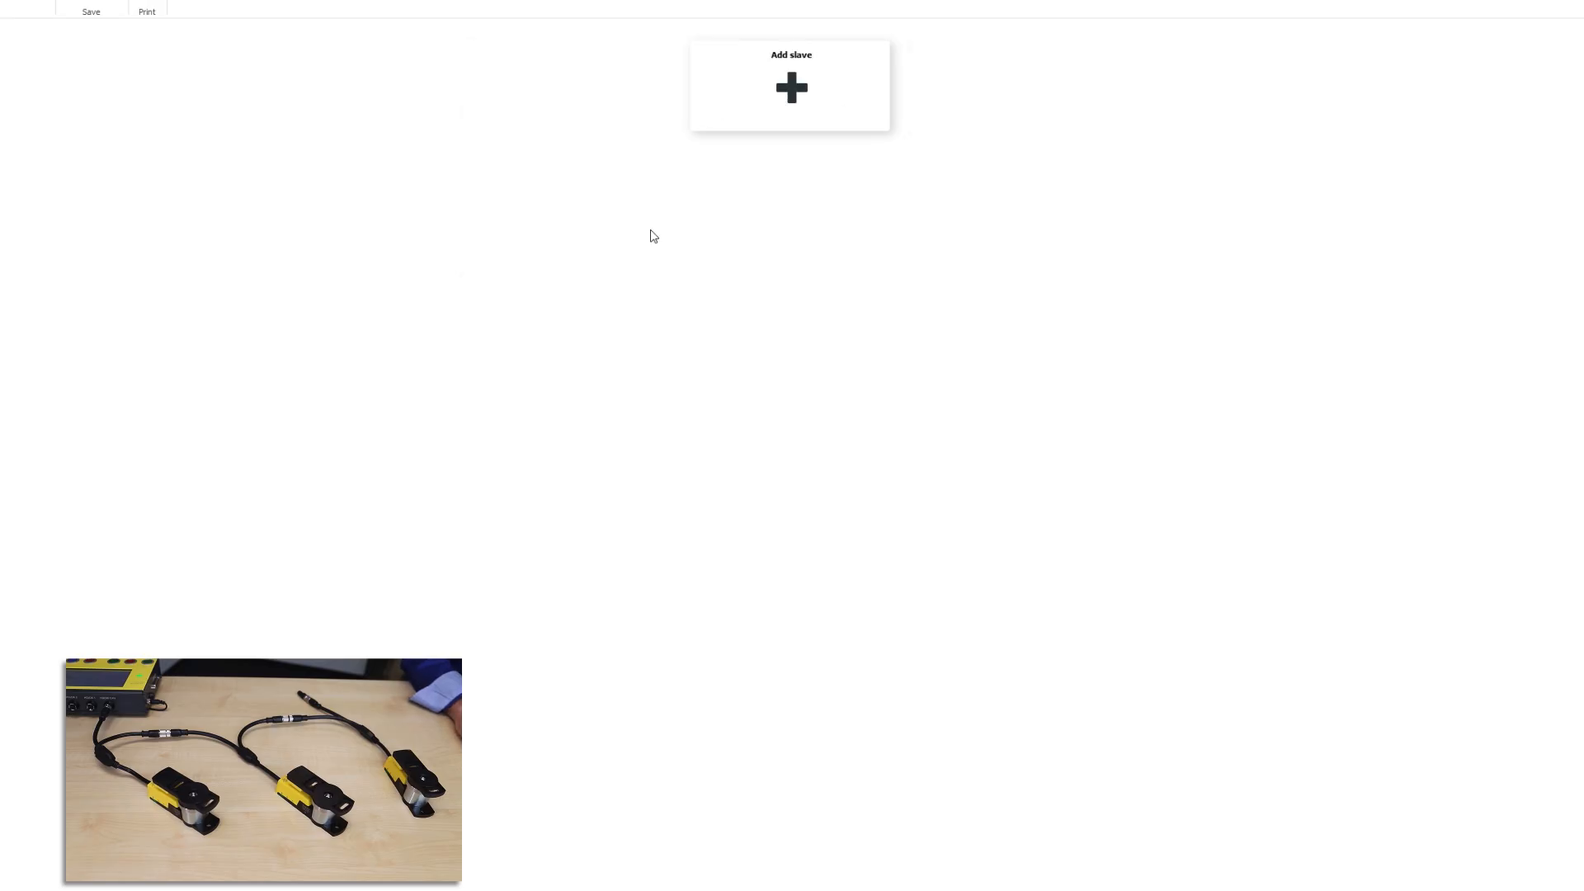
left_click(705, 424)
left_click(701, 473)
Step: Set the 15 m master's device type and apply its latching force to all slaves
left_click(943, 553)
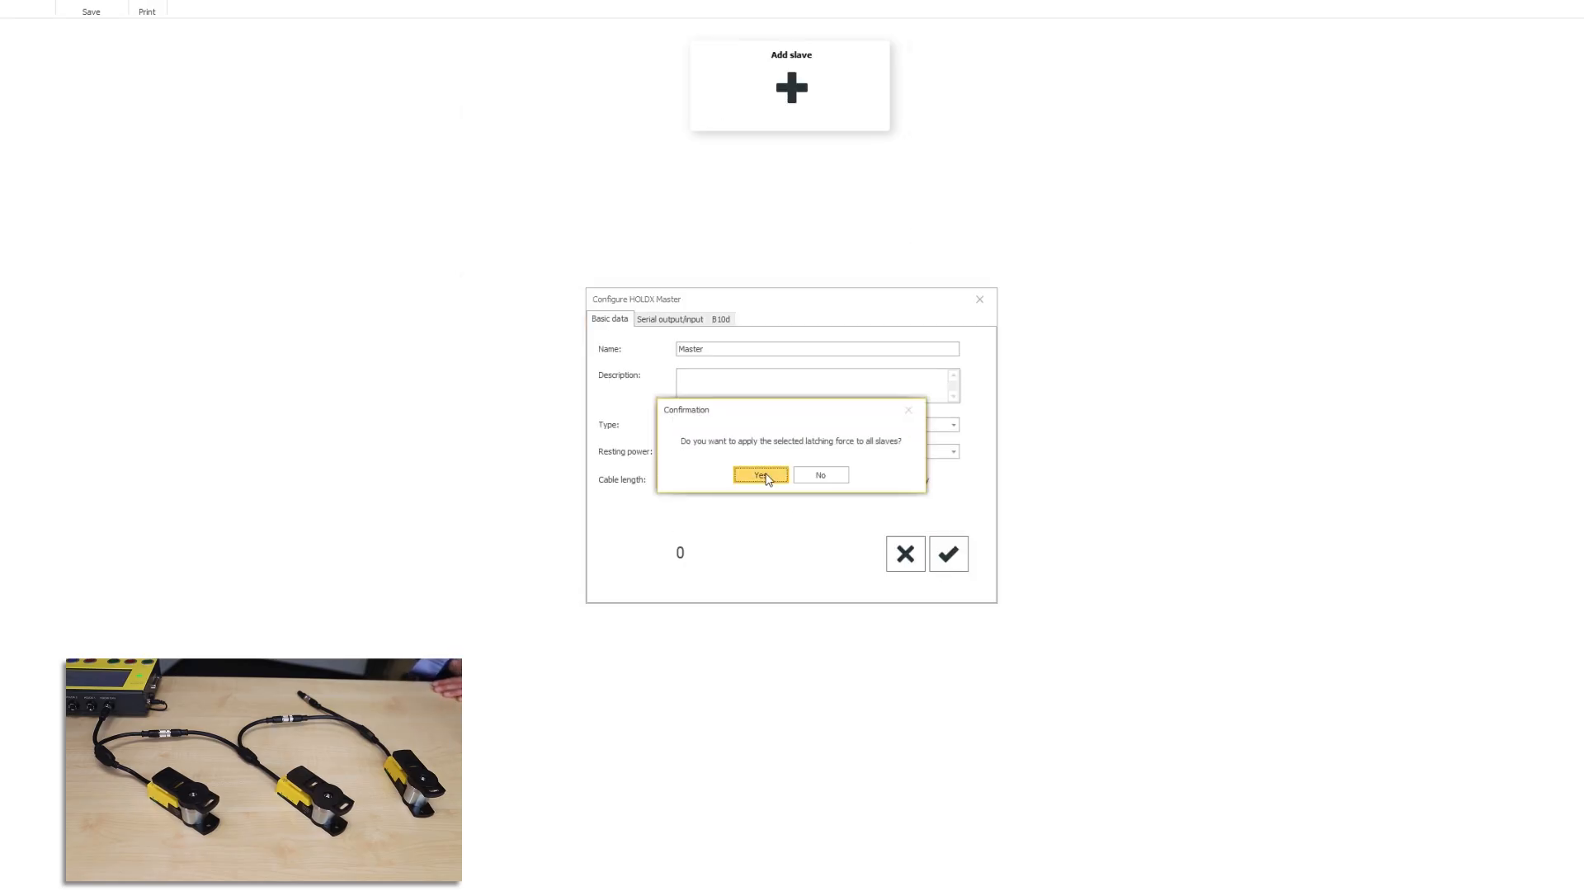
left_click(757, 471)
left_click(824, 124)
Step: Add RS2-CC-S Slaves 1 and 2 with 2 m and 5 m cables
left_click(817, 400)
left_click(718, 462)
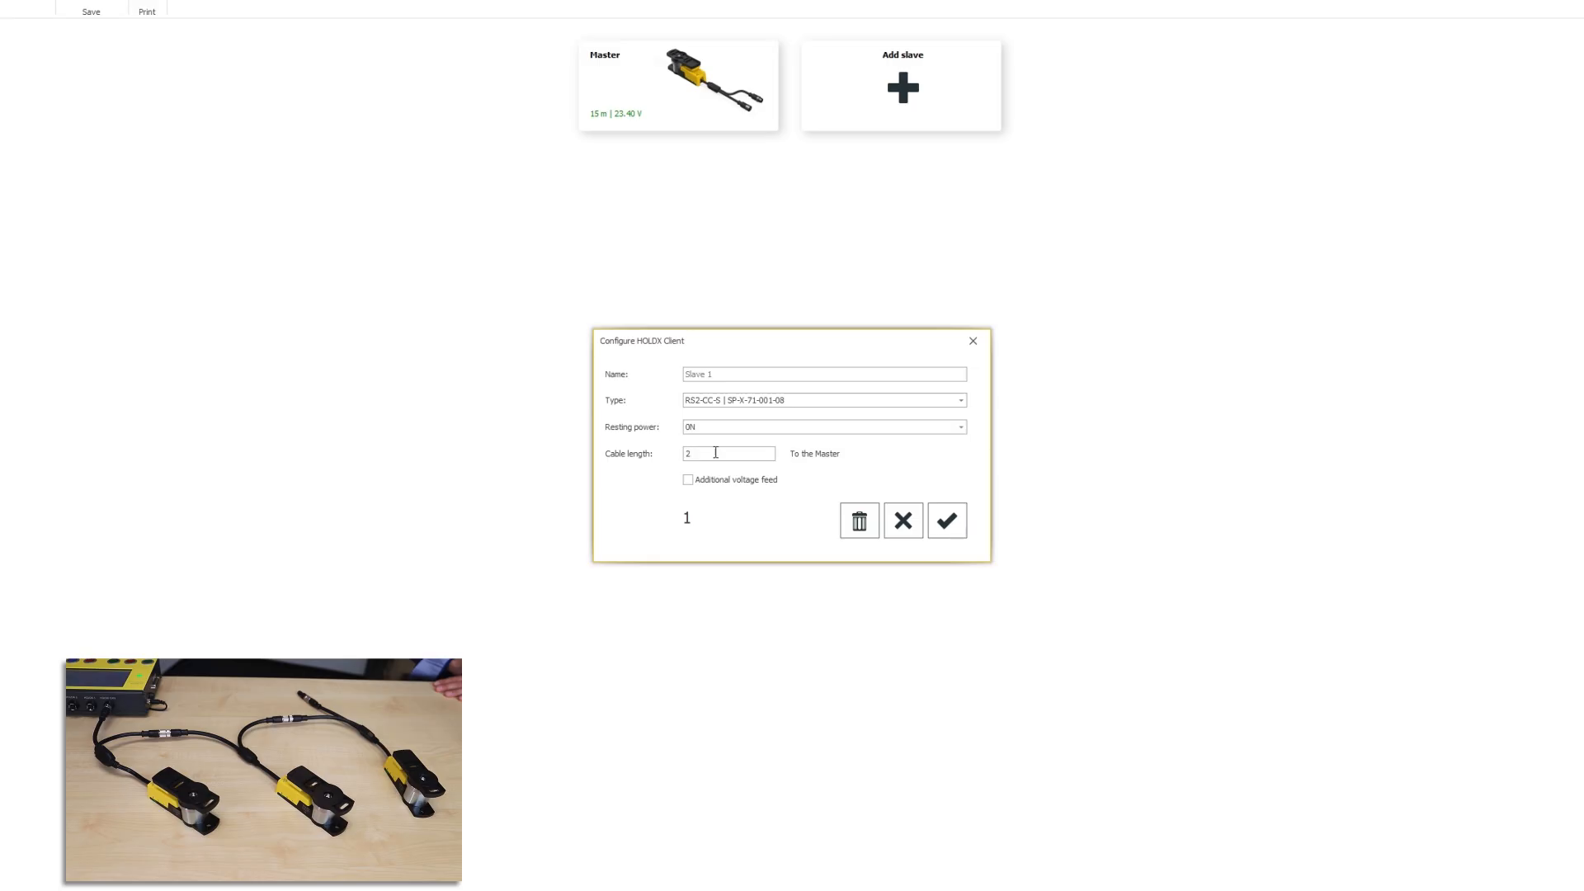
left_click(948, 521)
left_click(1033, 92)
left_click(707, 399)
left_click(710, 427)
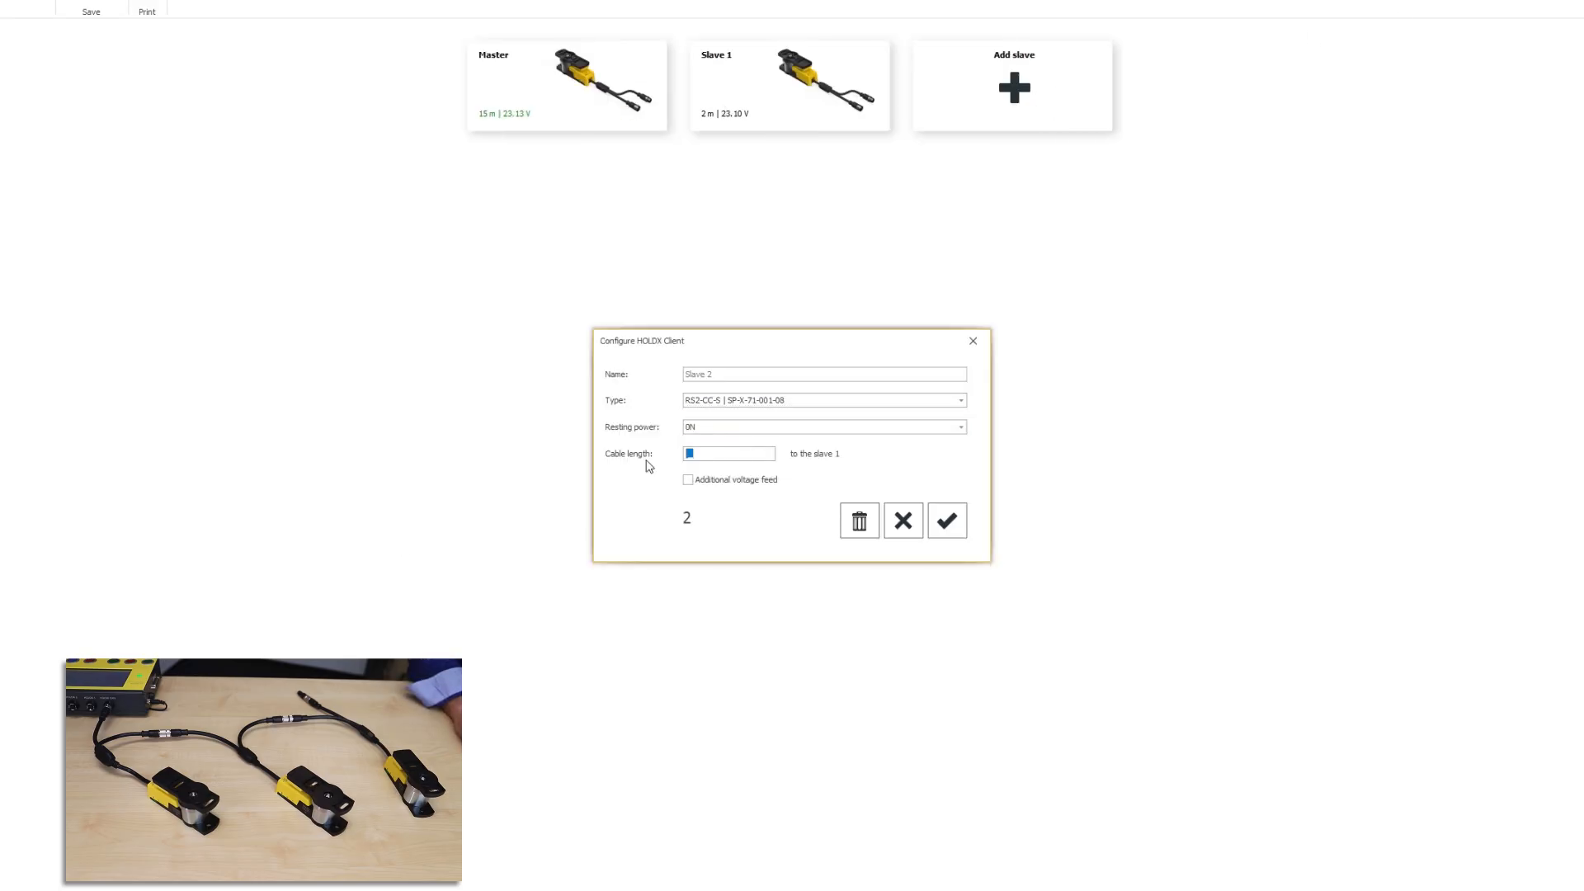
left_click(949, 521)
Step: Add RS2-CC-S Slaves 3, 4 and 5 with 10 m, 10 m and 20 m cables
left_click(1213, 82)
left_click(816, 400)
left_click(710, 412)
left_click(949, 526)
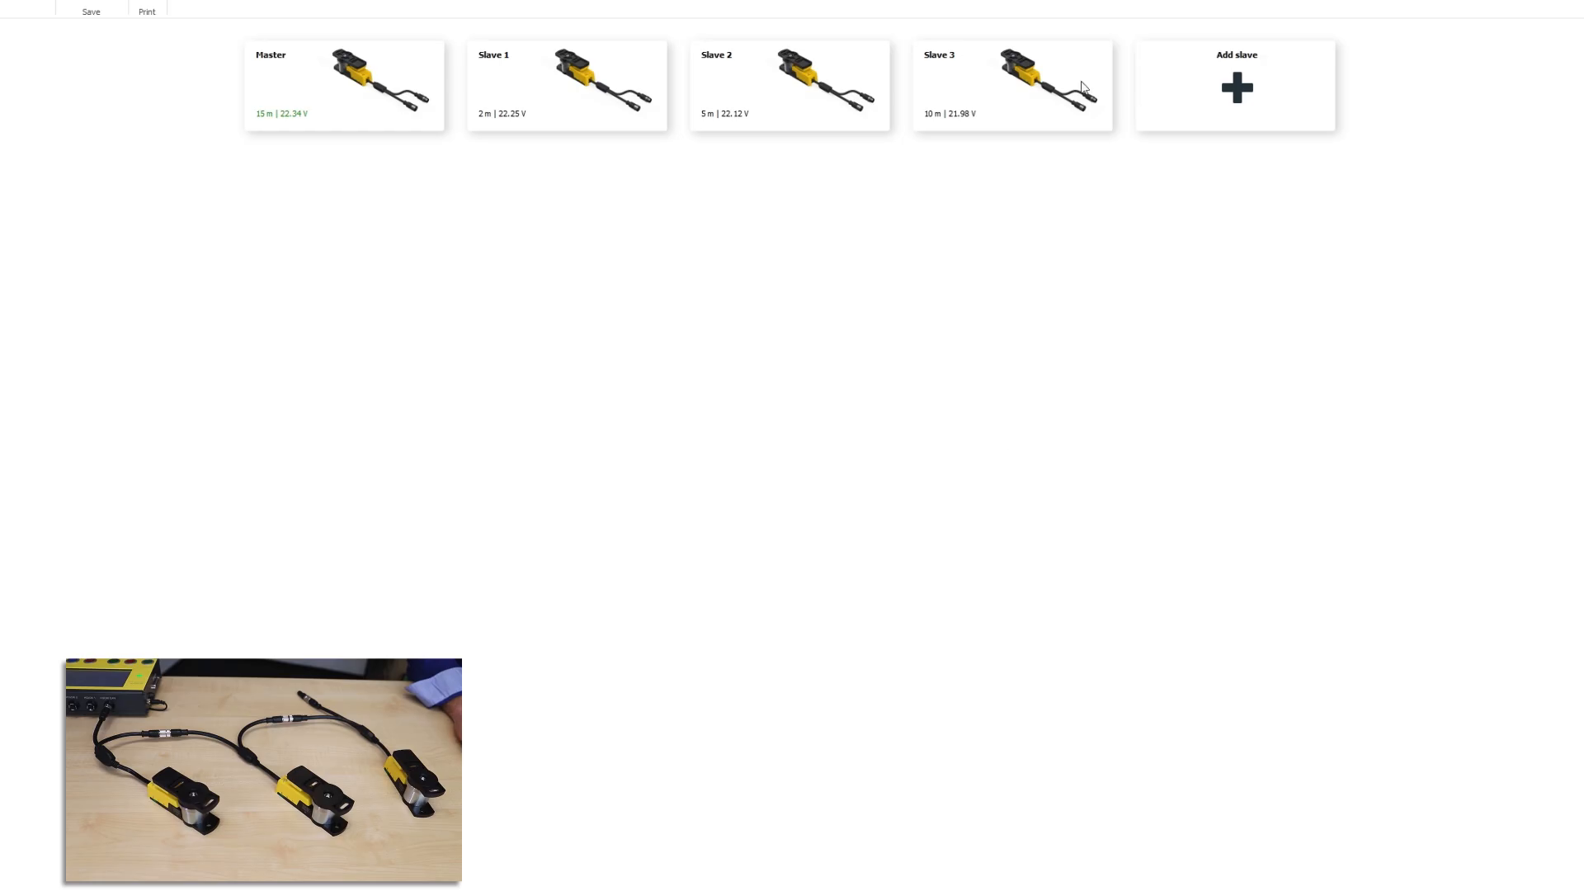
left_click(1221, 83)
left_click(720, 400)
left_click(720, 453)
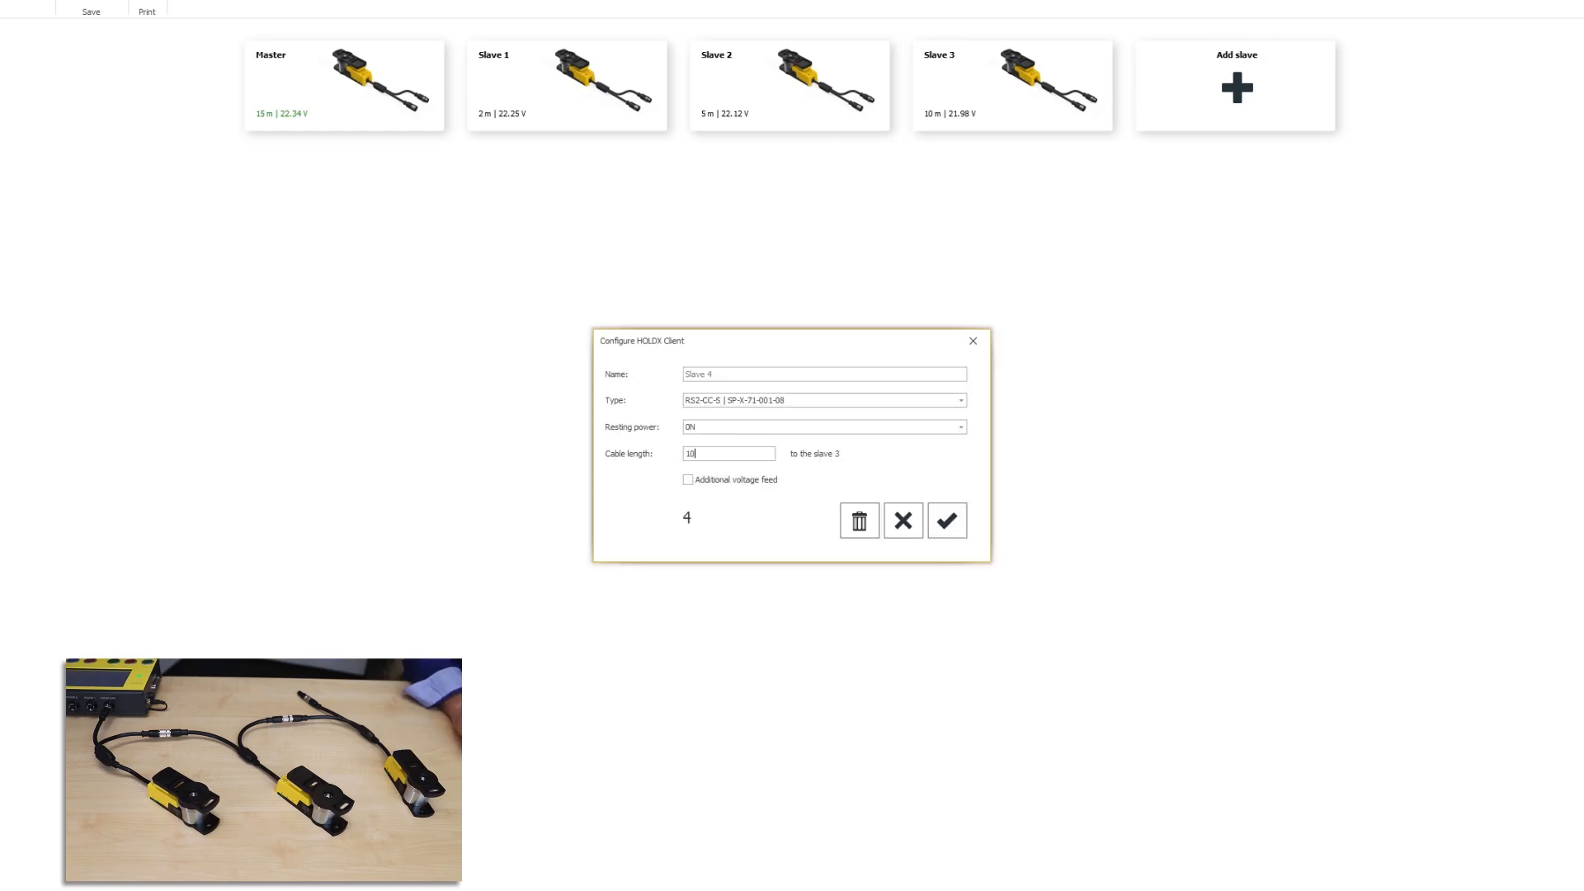
left_click(949, 528)
left_click(1425, 95)
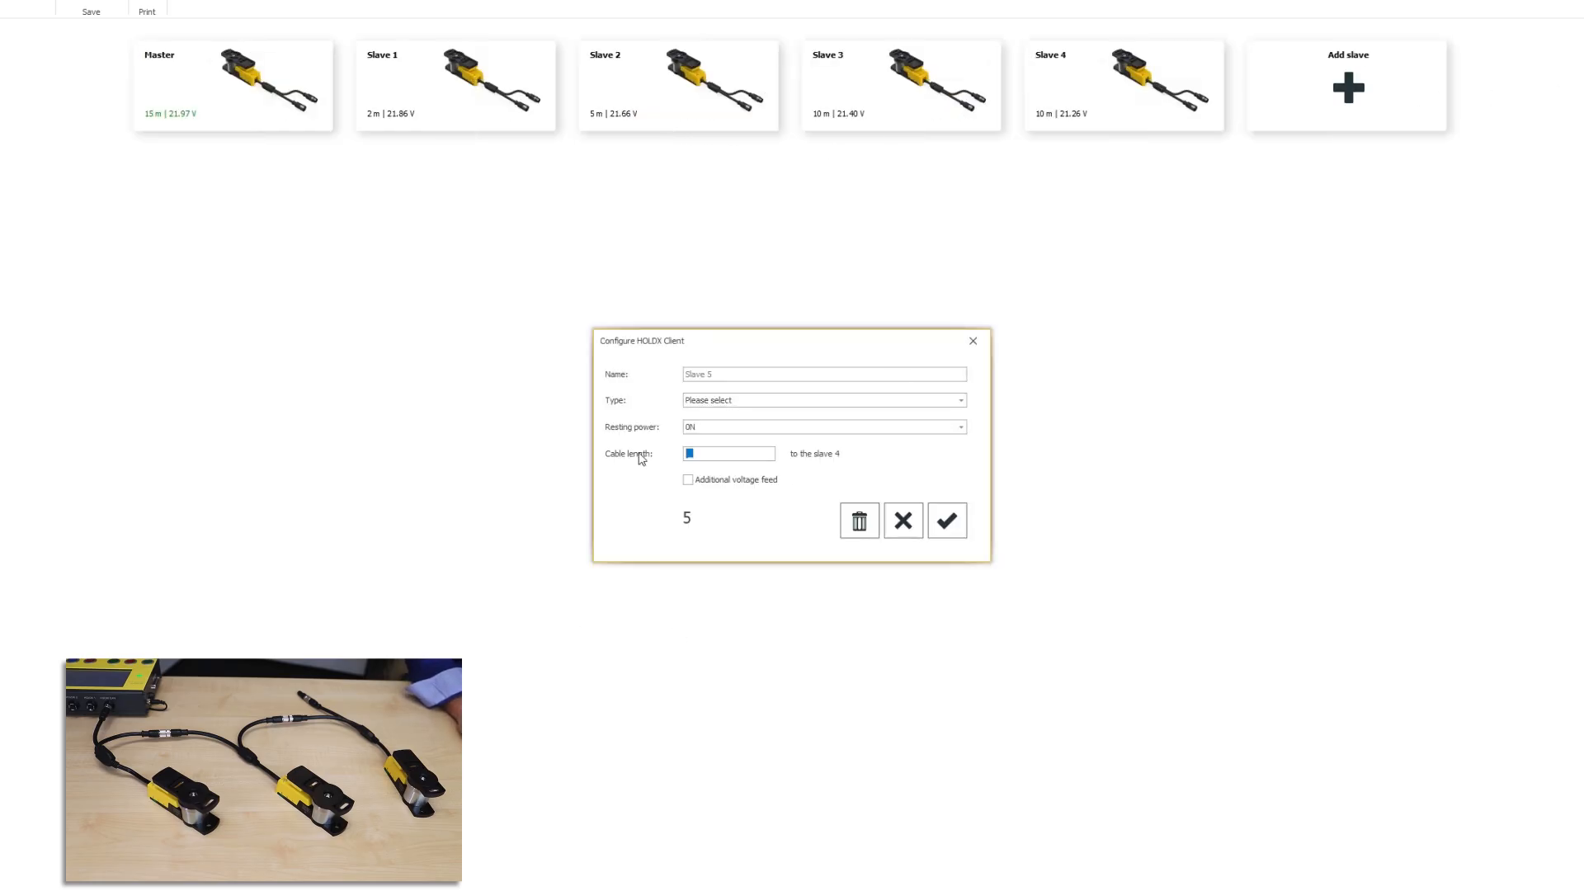
left_click(755, 404)
left_click(742, 455)
left_click(947, 521)
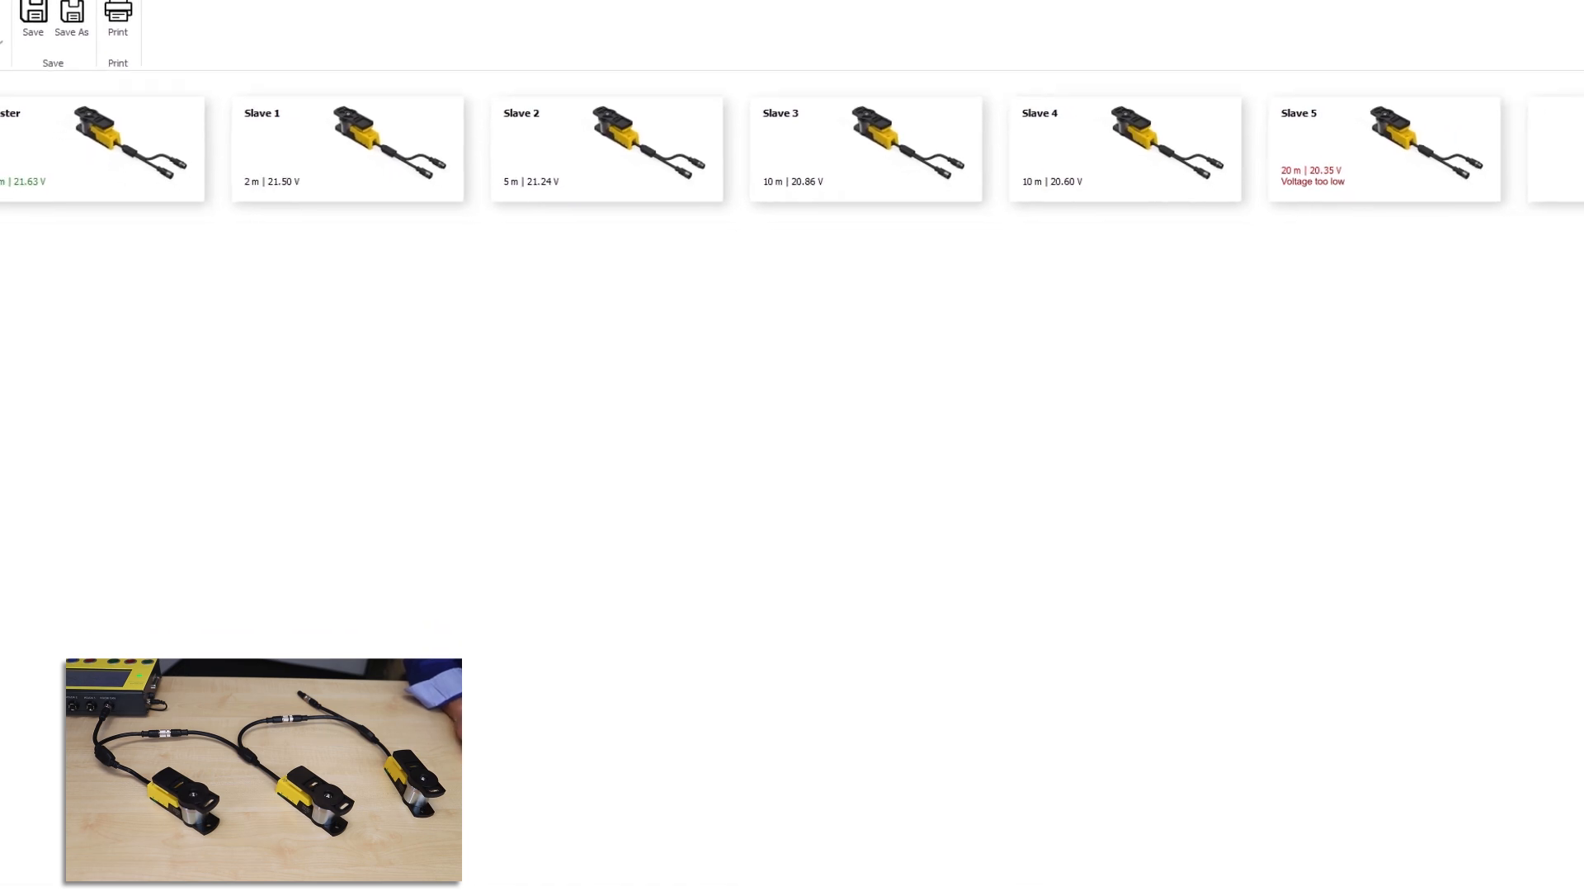
Step: Enable Additional voltage feed on Slave 5, raising it to 23.70 V
left_click(1370, 206)
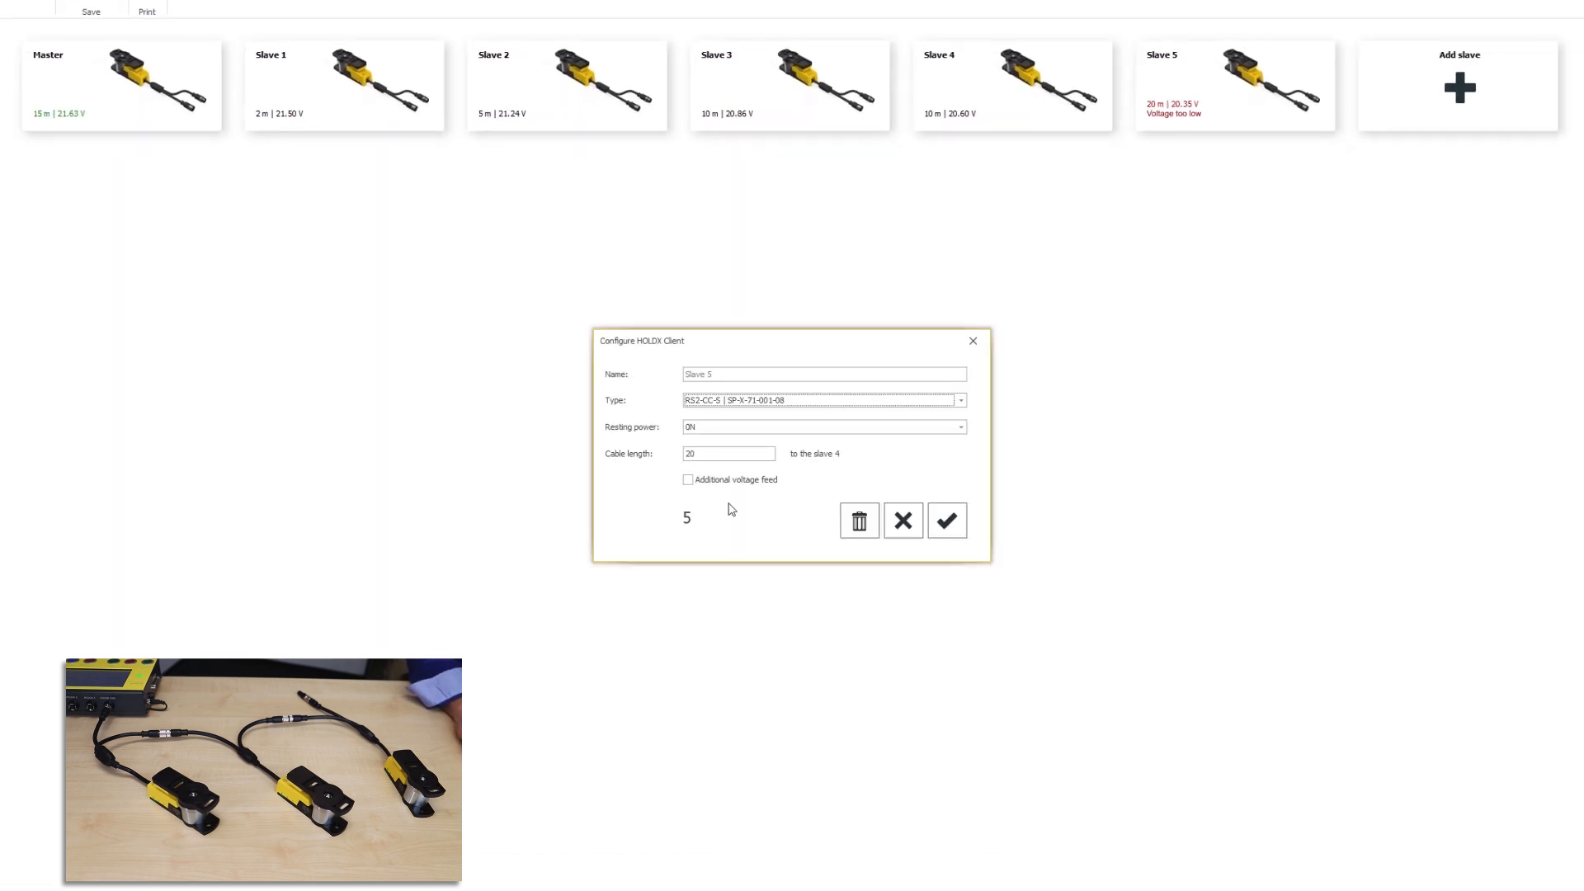
left_click(701, 482)
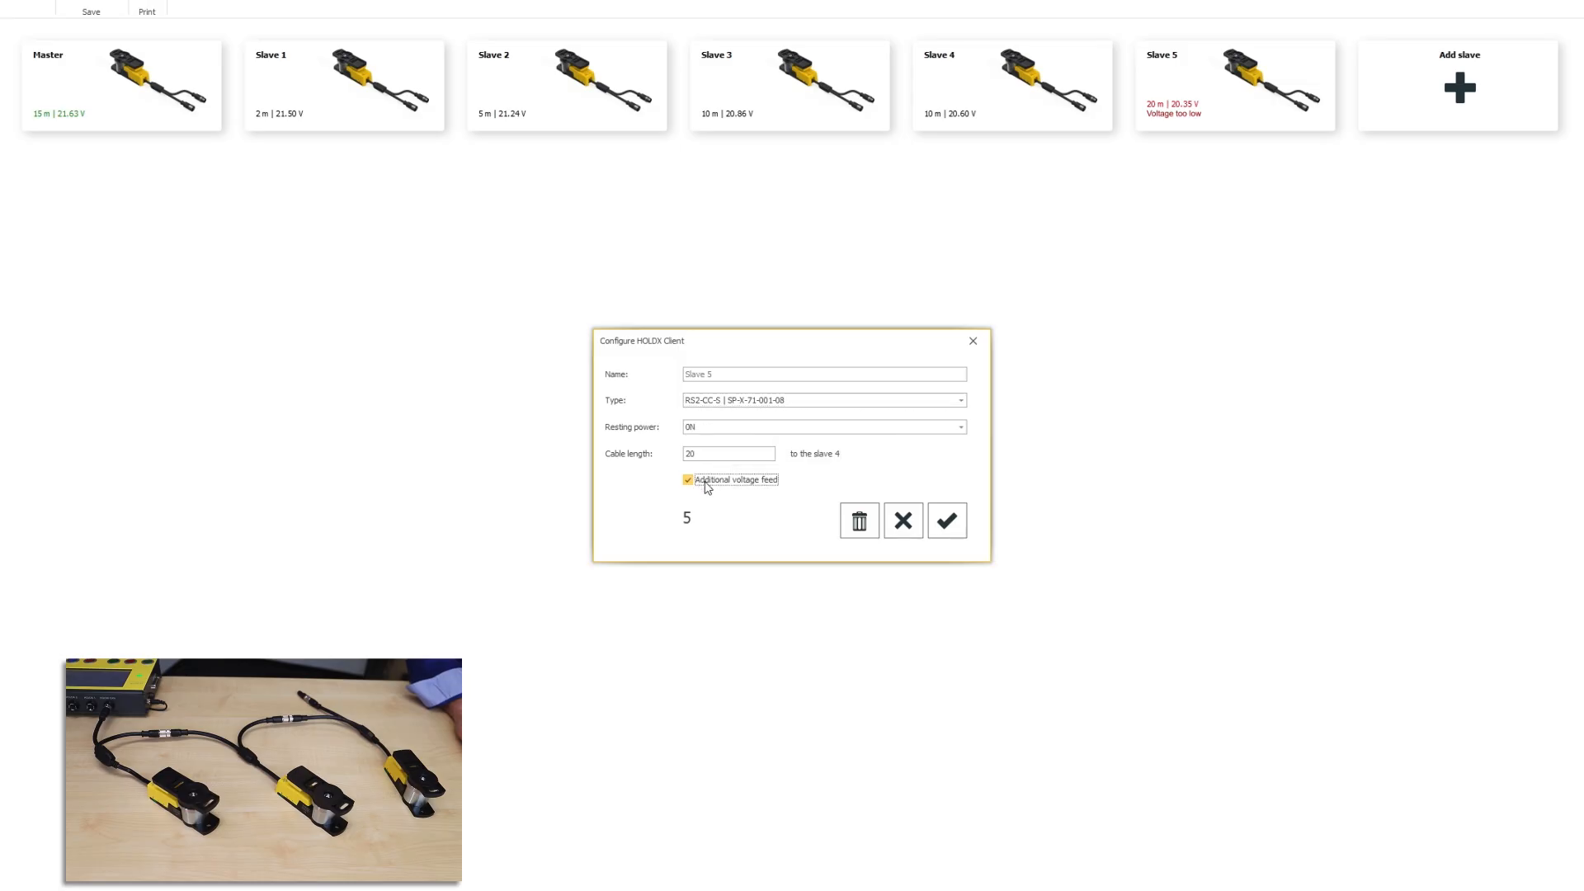
left_click(948, 521)
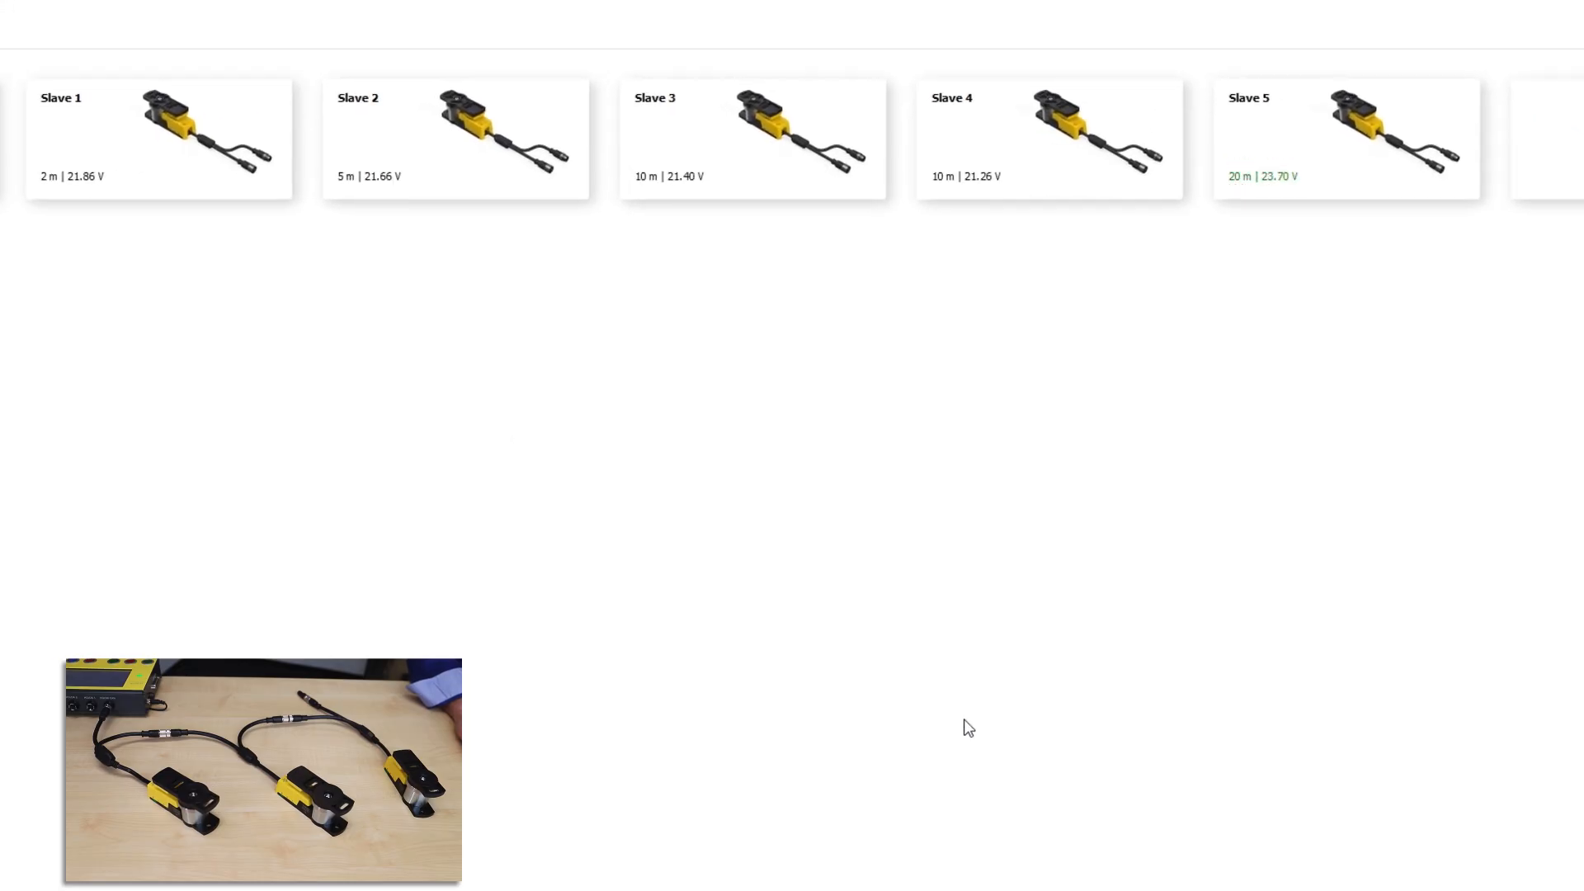